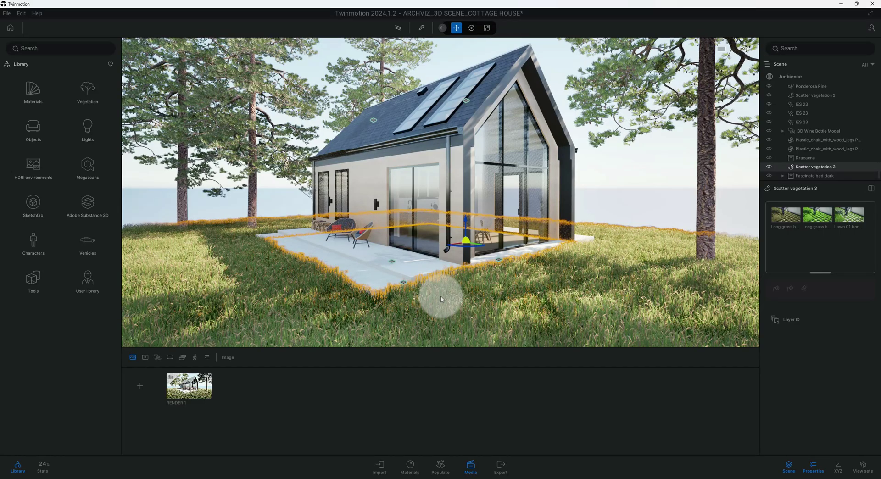
Select the Floor Generic - 12" terrace slab and zoom in close to it
mouse_move(441, 300)
left_mouse_down()
mouse_move(454, 310)
mouse_move(456, 295)
left_mouse_up()
left_click(406, 277)
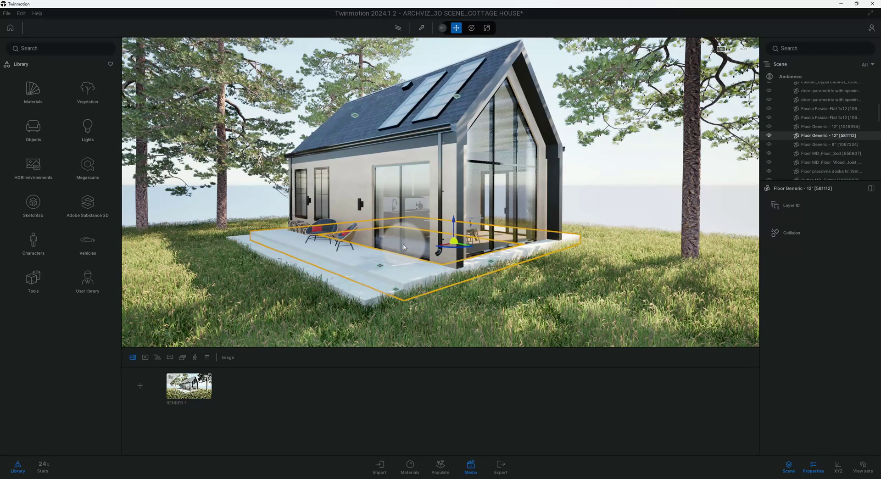
left_click_drag(404, 247, 402, 220)
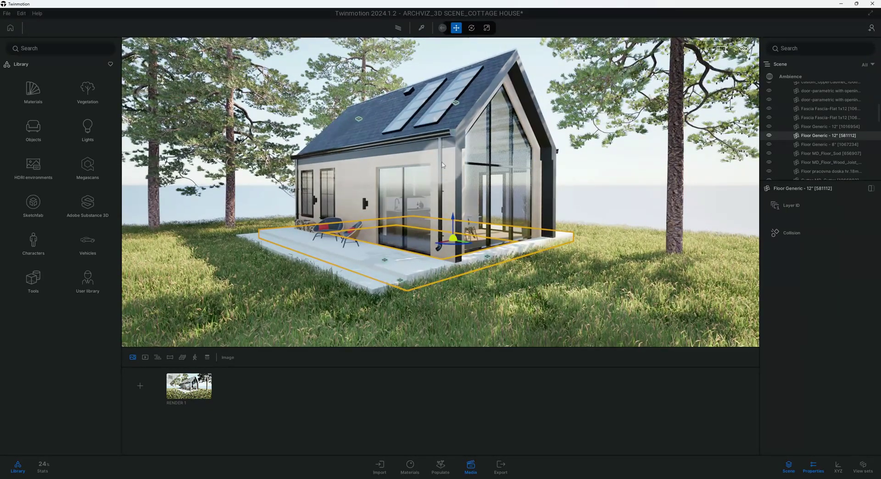
mouse_move(440, 197)
left_mouse_down()
mouse_move(404, 202)
mouse_move(450, 203)
left_mouse_up()
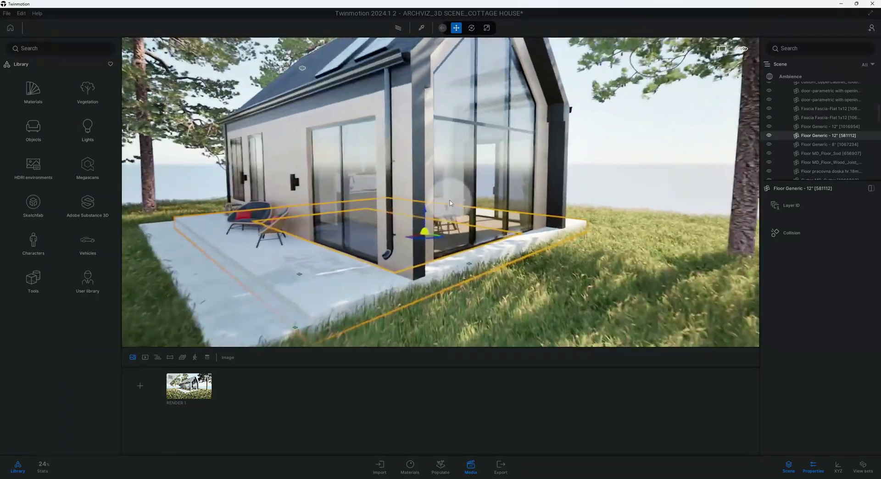
scroll(449, 203, "down", 5)
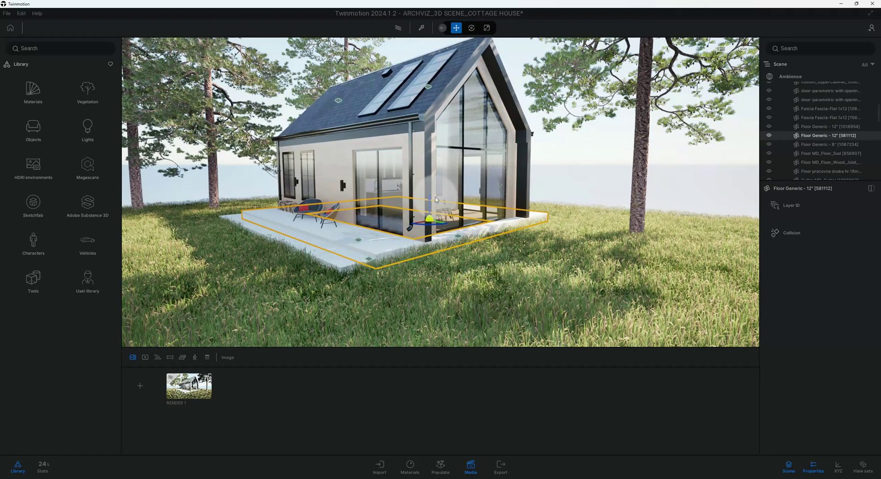
scroll(424, 188, "up", 2)
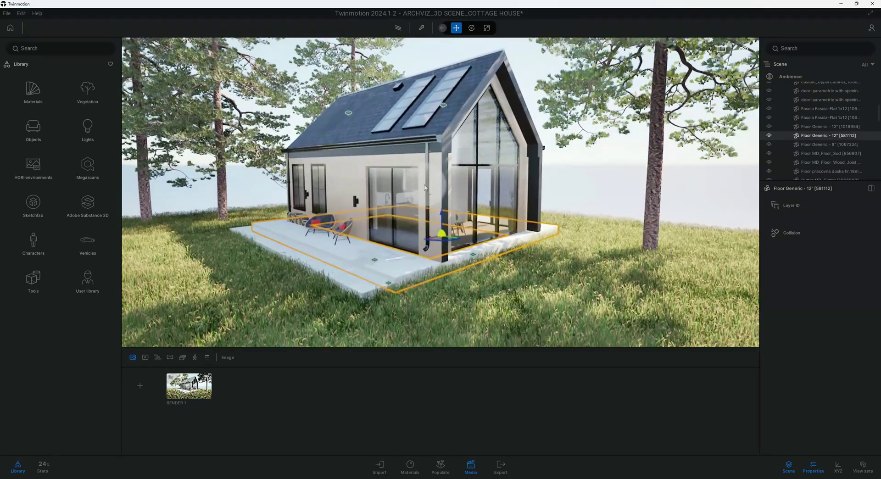
scroll(422, 189, "up", 2)
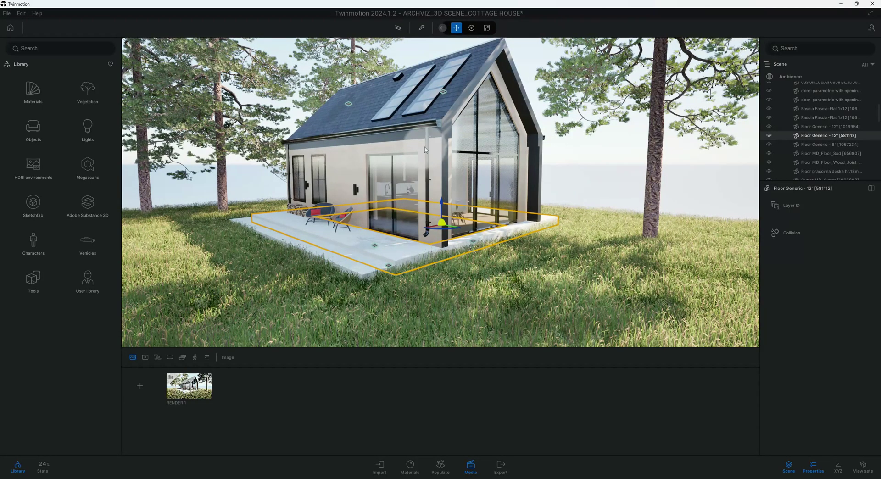
scroll(423, 202, "up", 3)
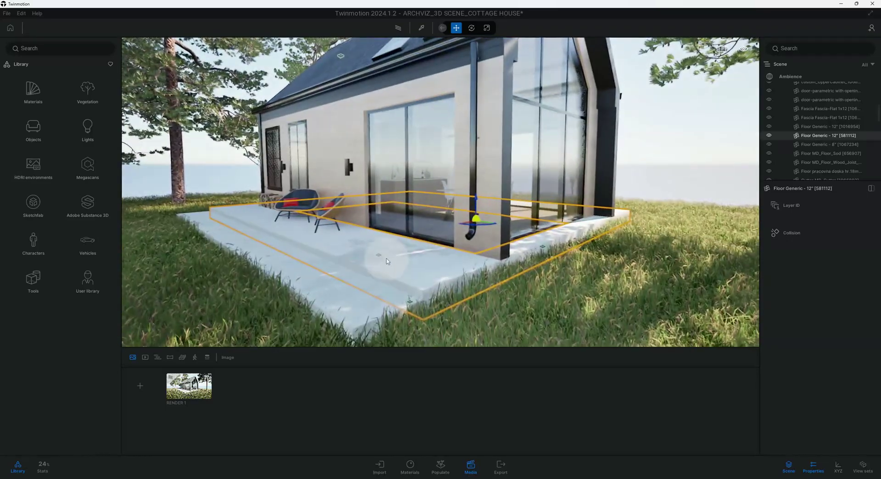
Test the Stains 1 decal's opacity and leave it at about 34%
left_click(377, 258)
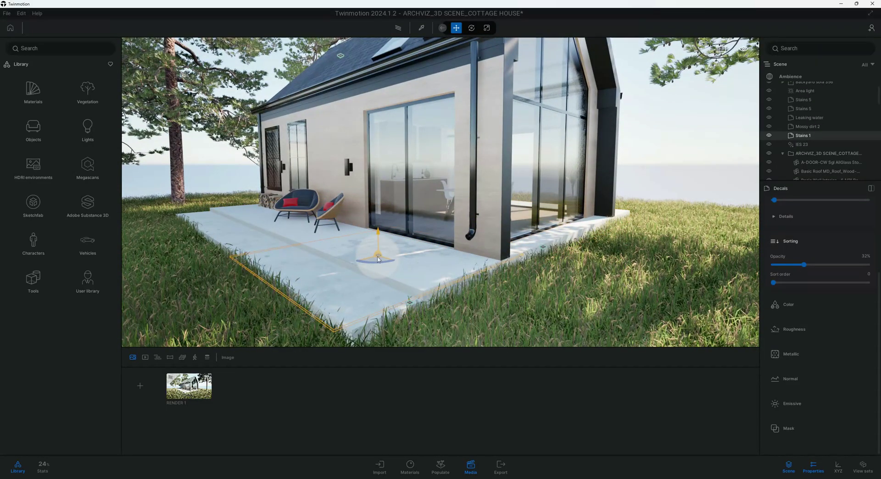
left_click_drag(377, 259, 378, 263)
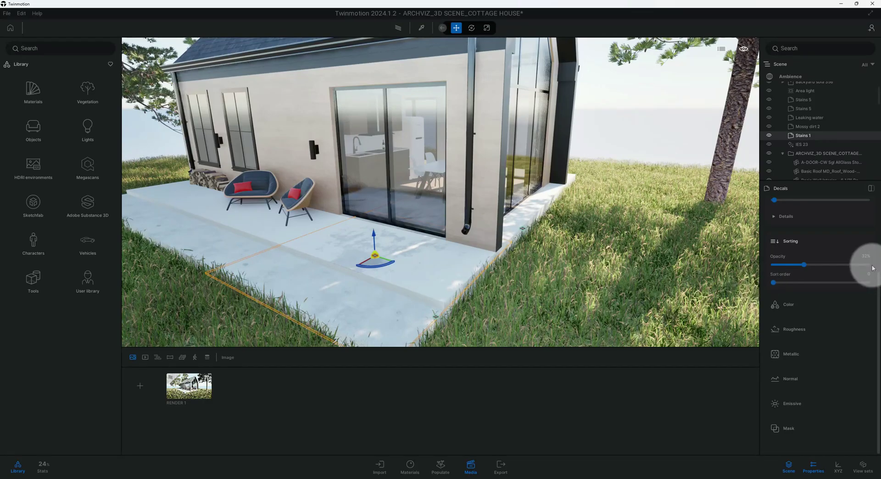
scroll(849, 257, "up", 3)
scroll(844, 246, "up", 1)
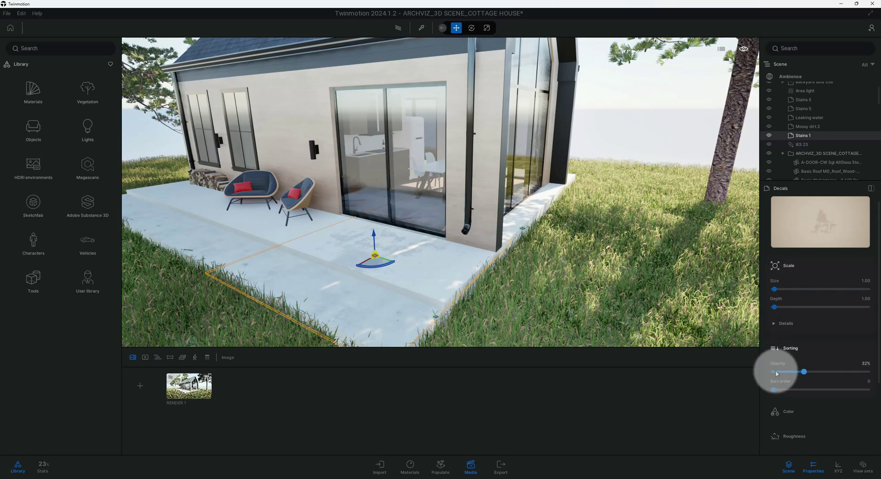
mouse_move(803, 371)
left_mouse_down()
mouse_move(848, 372)
mouse_move(817, 372)
left_mouse_up()
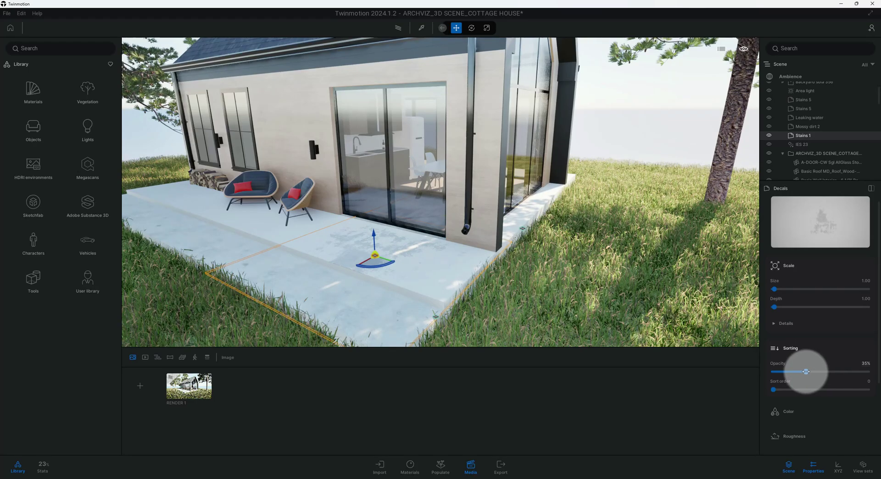
mouse_move(800, 371)
left_mouse_down()
mouse_move(848, 372)
mouse_move(805, 371)
left_mouse_up()
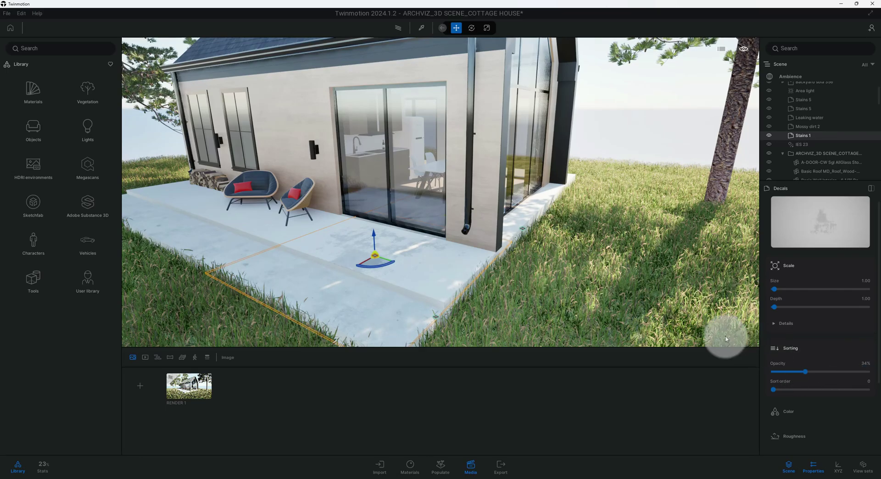
Select the Mossy dirt 2 decal and face the house front and patio
left_click_drag(570, 274, 392, 262)
left_click(533, 233)
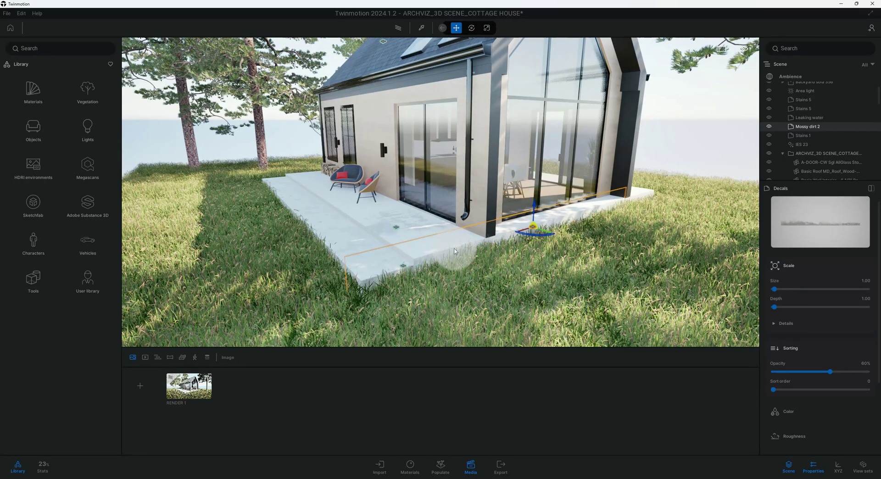
left_click_drag(417, 252, 624, 104)
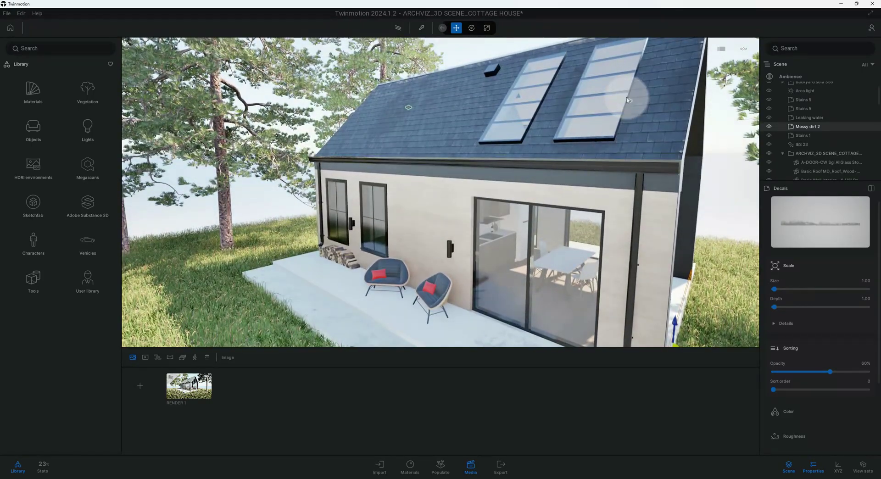
Select both Stains 5 decals near the roof skylights and frame the roof
left_click(629, 102)
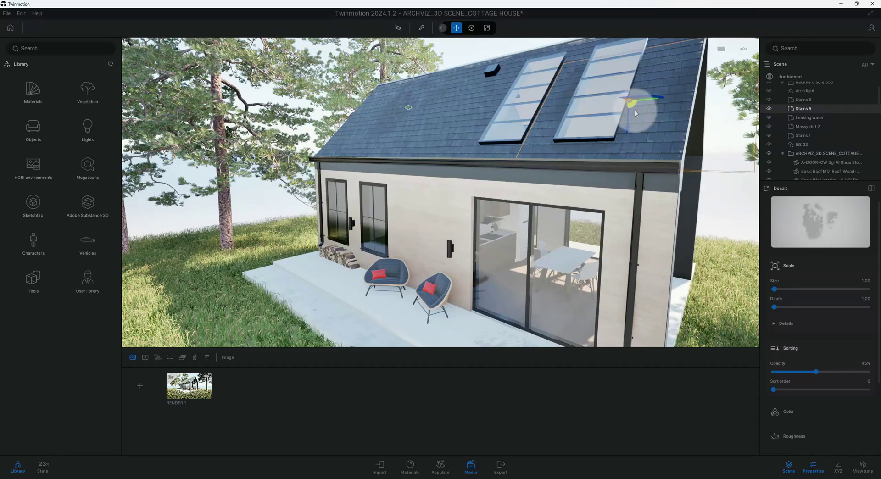
left_click_drag(636, 113, 626, 98)
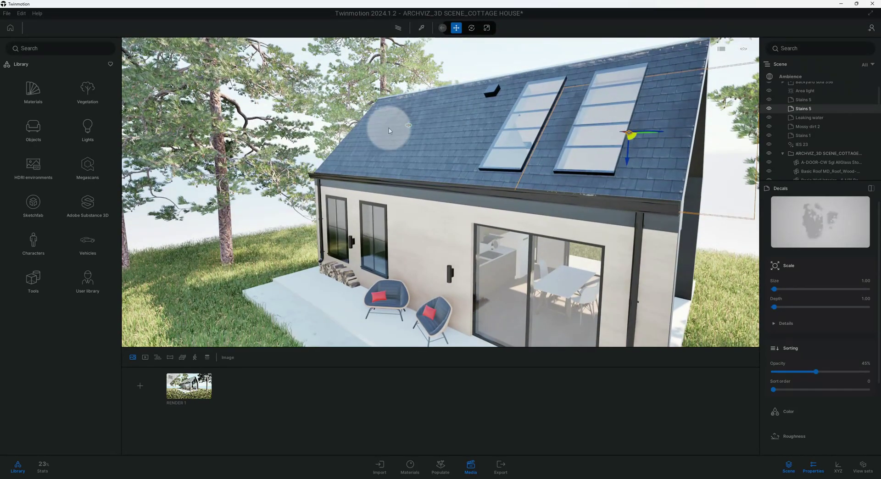
left_click(408, 124)
scroll(406, 125, "up", 3)
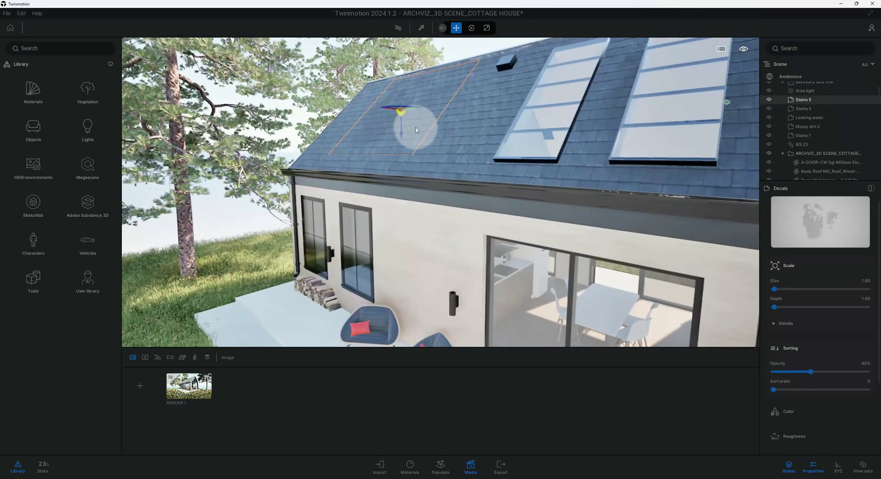
scroll(416, 130, "down", 3)
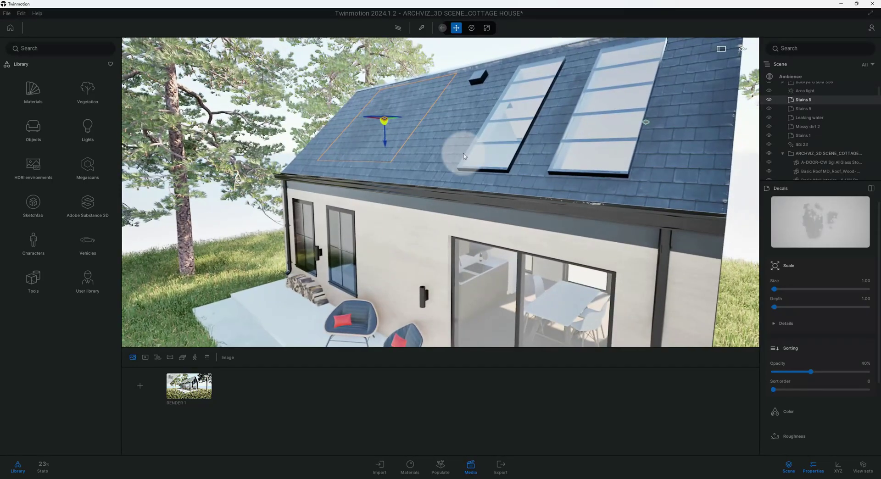
left_click_drag(463, 156, 443, 58)
scroll(426, 148, "down", 3)
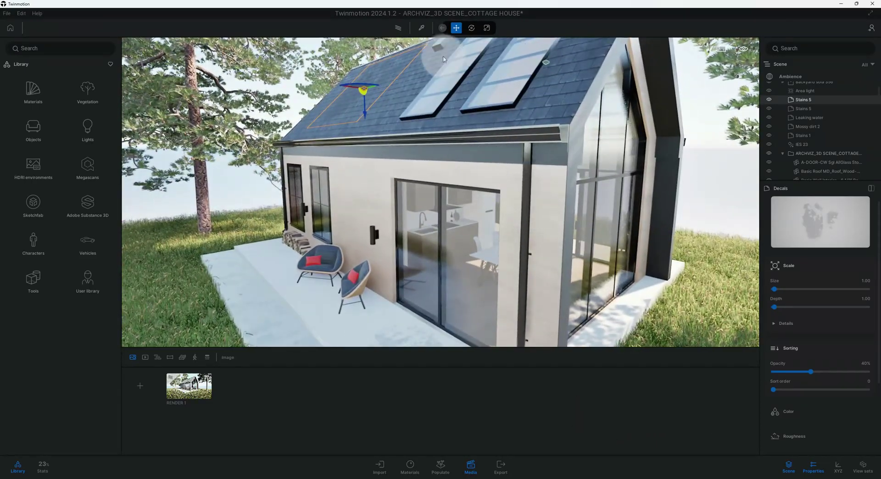
Sample the gutter's chrome and the wall's Ash 05 G materials with the eyedropper
left_click(422, 28)
left_click(523, 135)
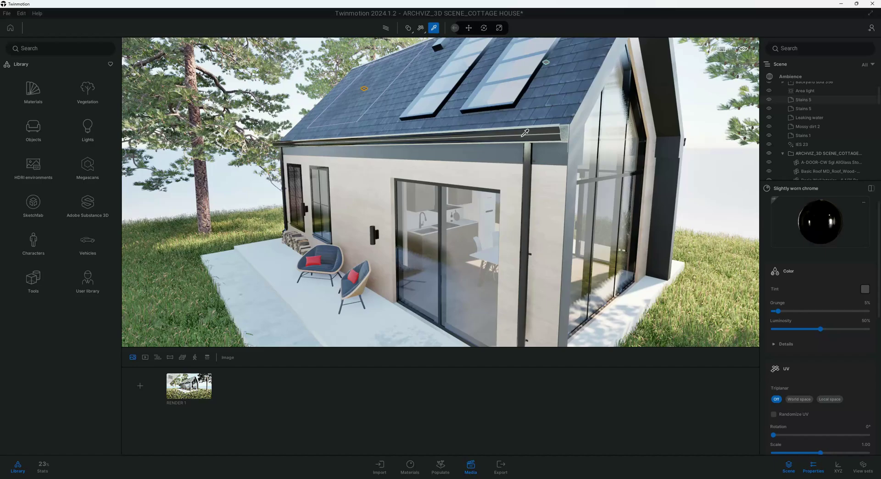
left_click(433, 29)
left_click(811, 200)
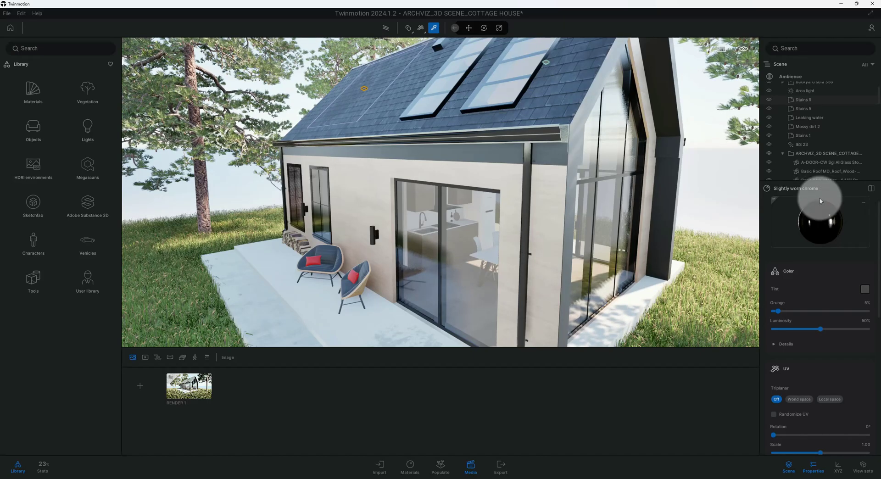
left_click(545, 191)
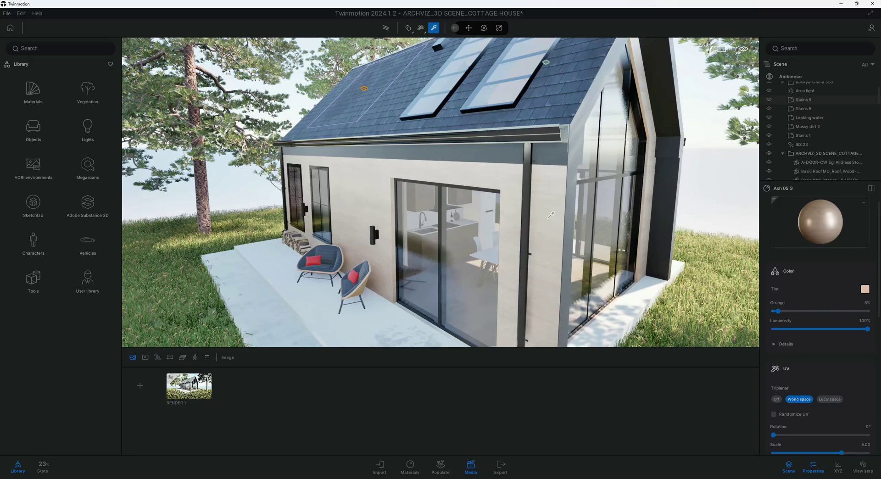
scroll(549, 232, "down", 3)
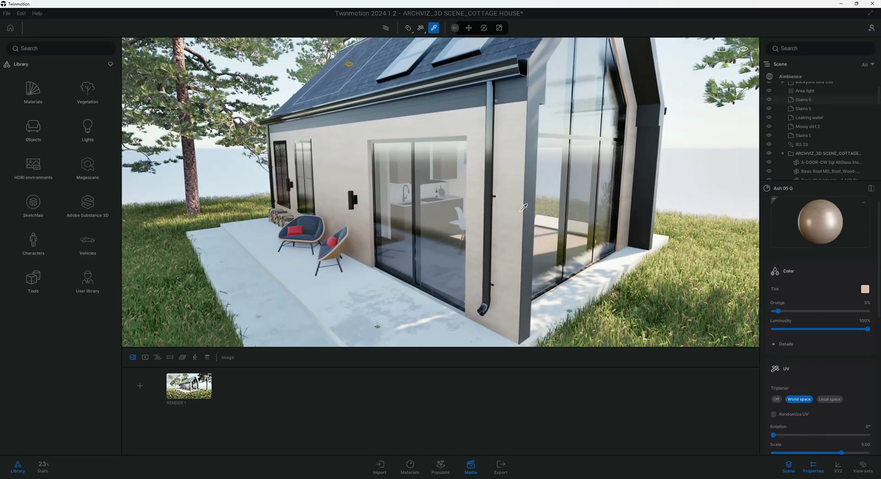
scroll(549, 232, "up", 5)
scroll(549, 232, "up", 5)
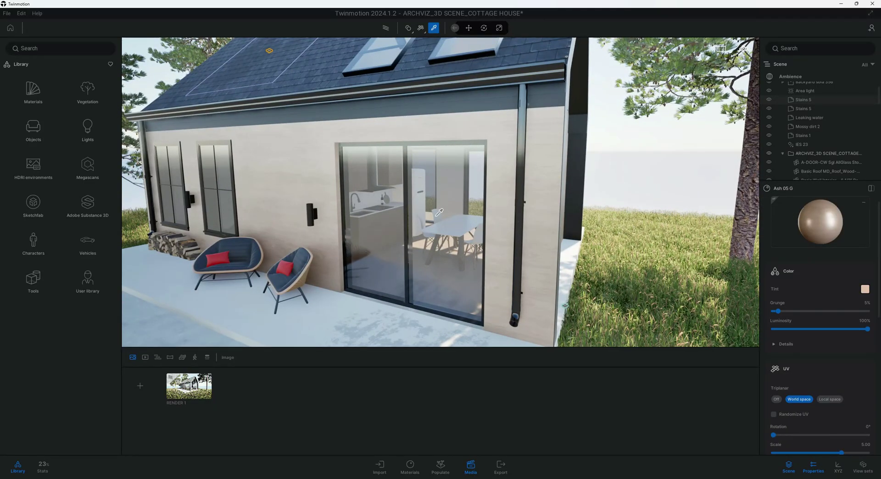
scroll(439, 212, "down", 5)
Select the right-hand Backyard sofa 356 armchair and zoom in on it
key("Escape")
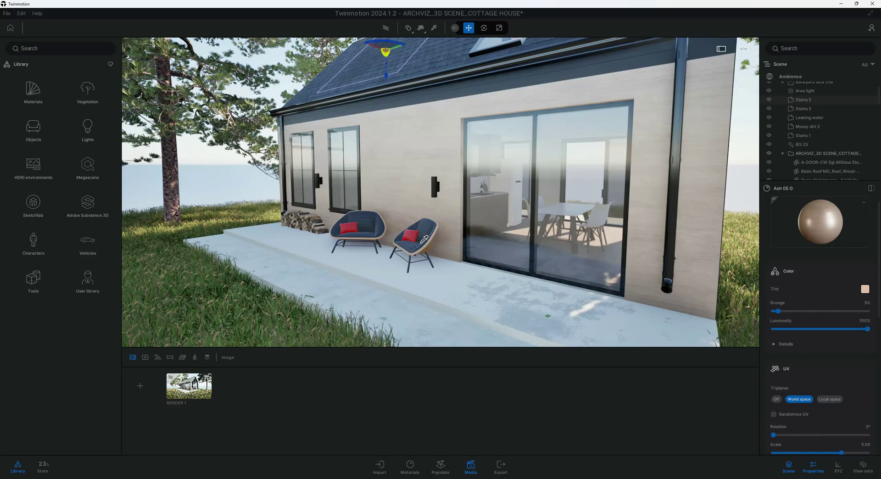
left_click(421, 247)
scroll(421, 254, "down", 5)
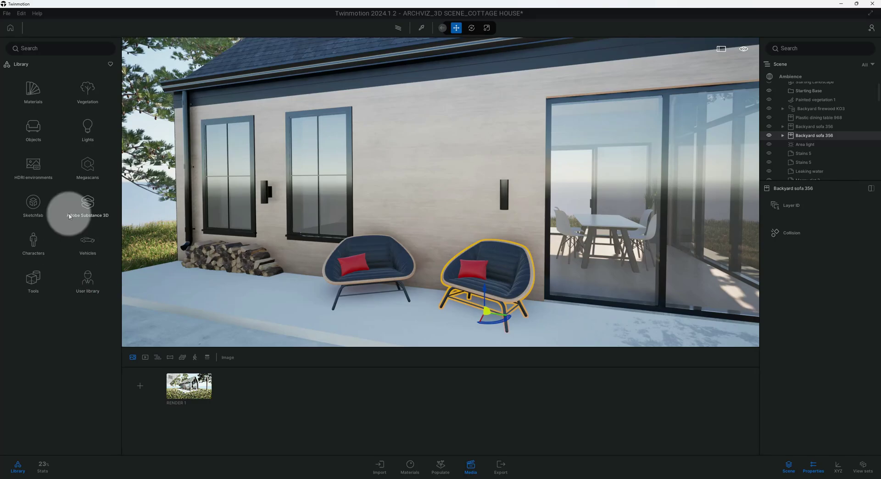
Browse Library Objects > Home > Backyard > Sofas, return to the top level, and pull back to the patio
left_click(87, 173)
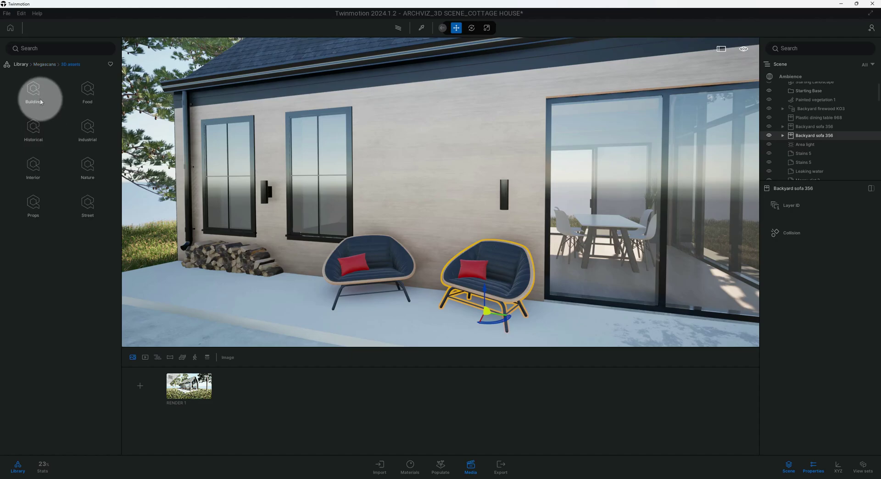
left_click(27, 64)
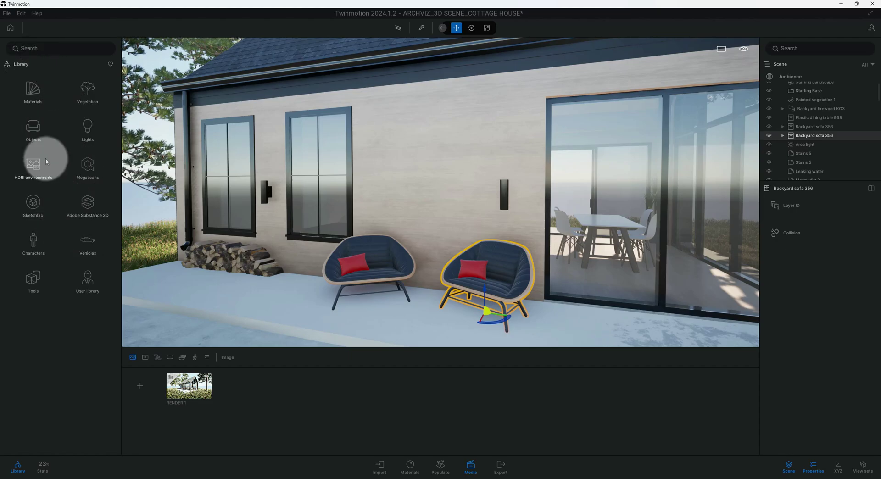
left_click(37, 133)
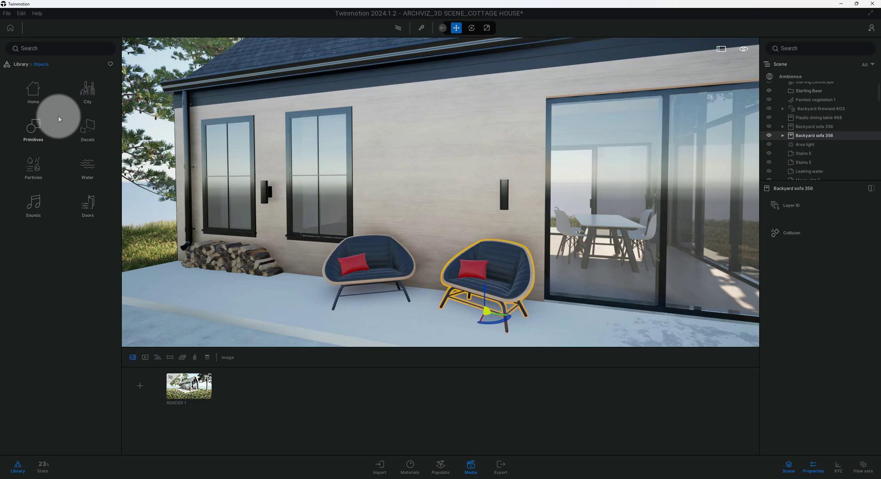
left_click(38, 96)
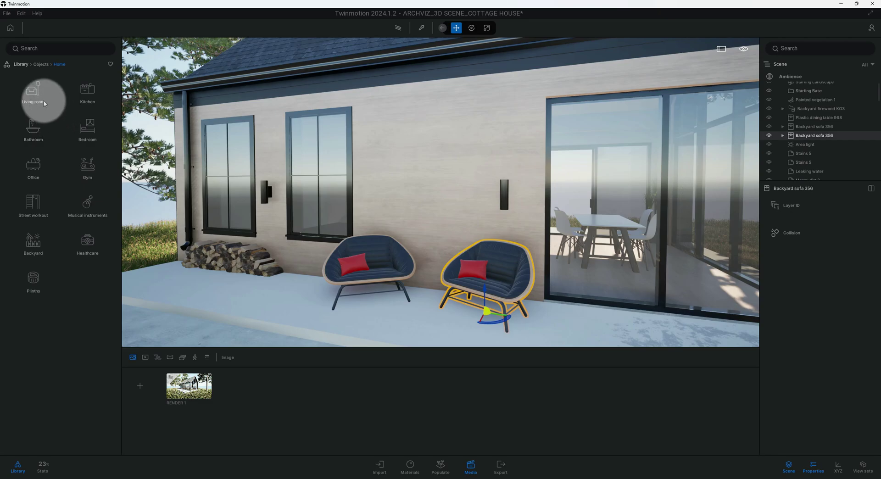
left_click(32, 247)
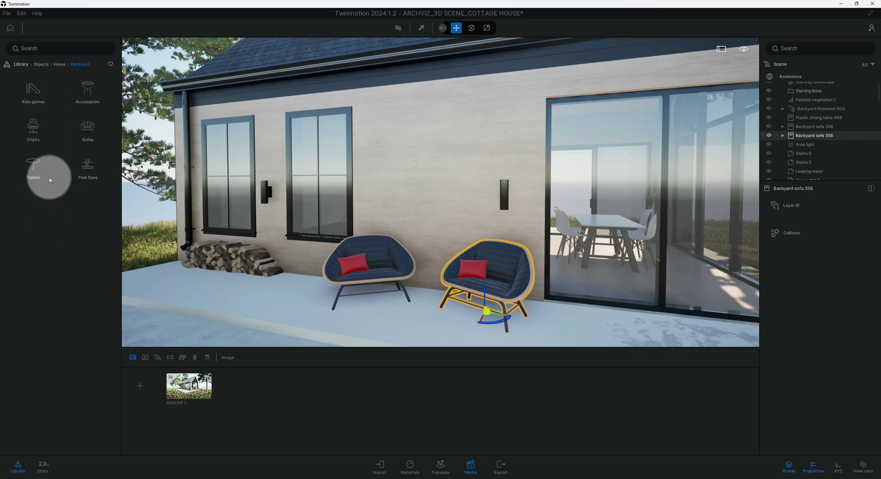
left_click(90, 134)
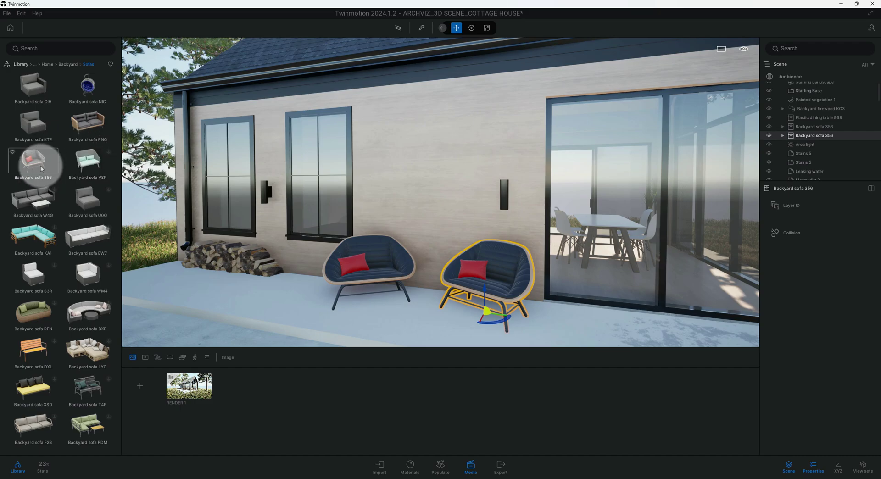
left_click(23, 65)
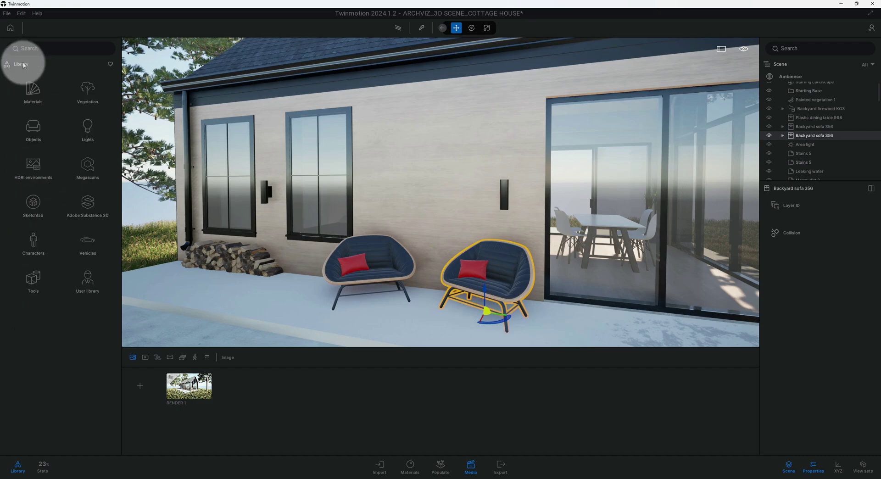
right_click_drag(382, 302, 514, 316)
Switch Scatter vegetation 3 to the first Long grass variant and frame a three-quarter view of the cottage
double_click(515, 315)
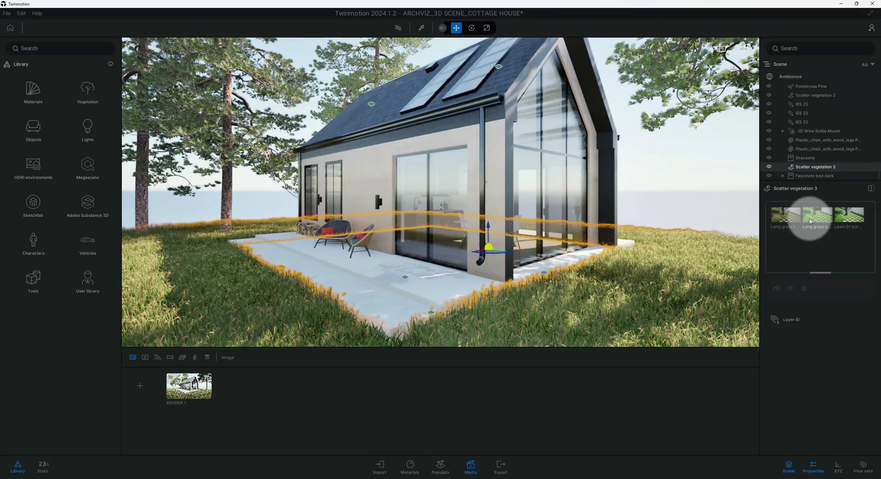
left_click(784, 216)
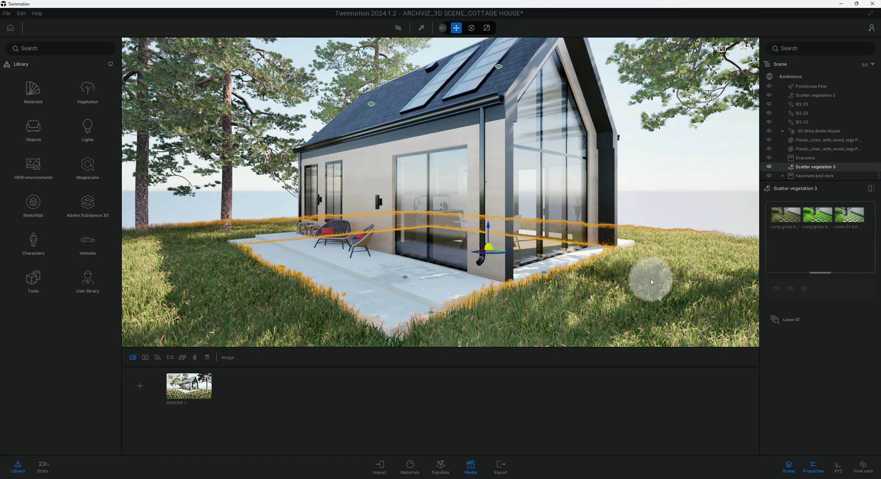
mouse_move(531, 300)
right_mouse_down()
mouse_move(542, 298)
mouse_move(530, 301)
right_mouse_up()
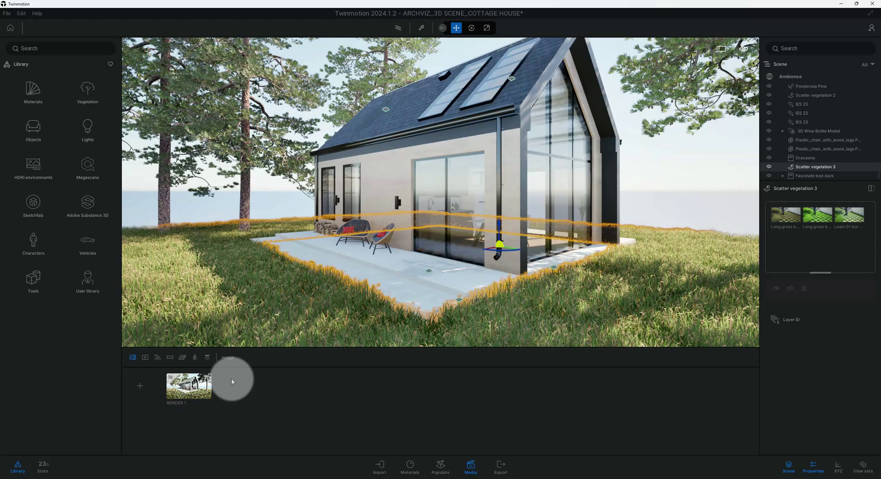
mouse_move(203, 386)
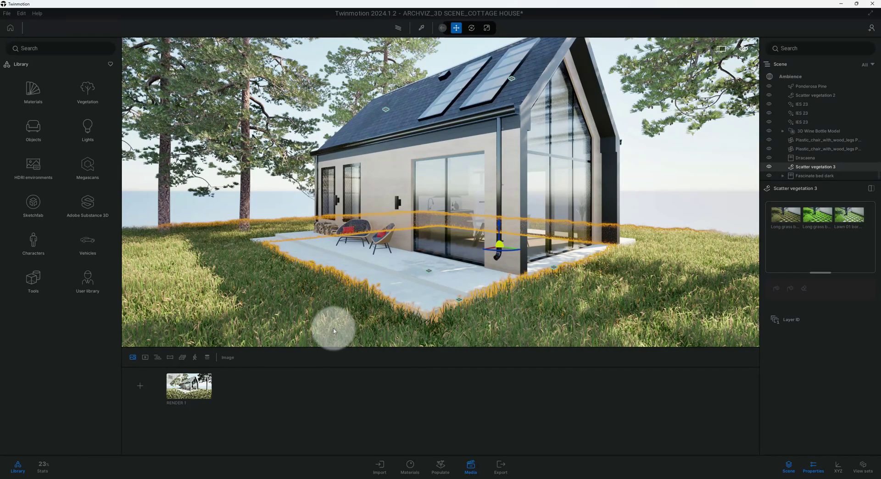
key("Right")
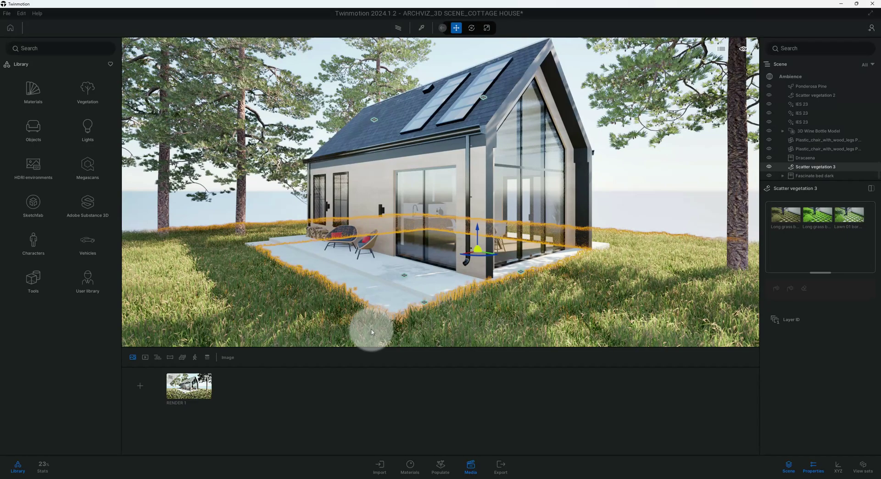
Open RENDER 1 in real-time view with its environment settings showing
left_click(205, 387)
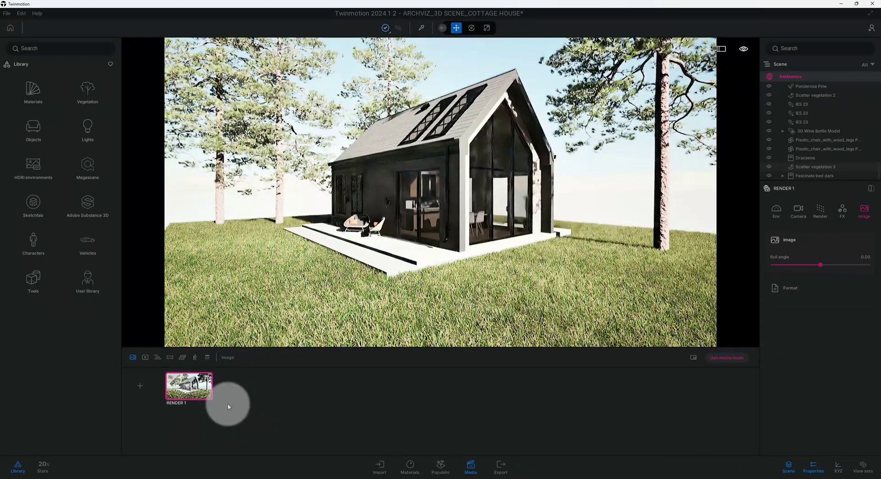
left_click(402, 29)
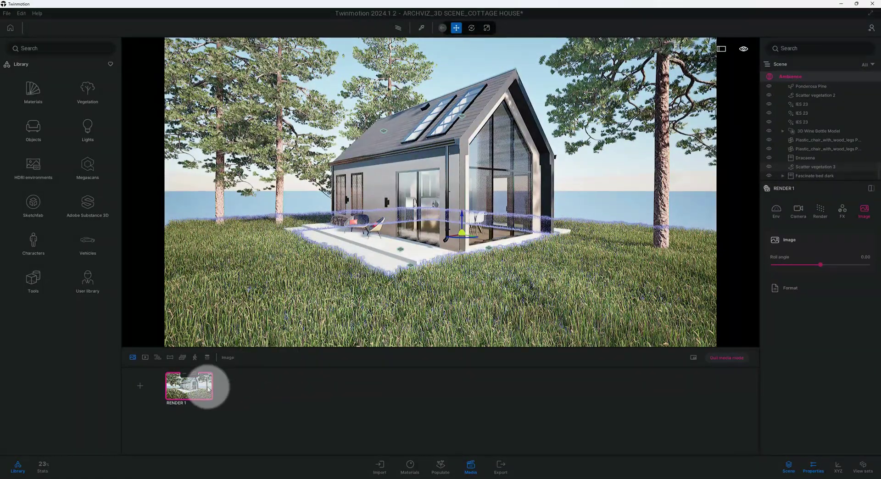
mouse_move(176, 391)
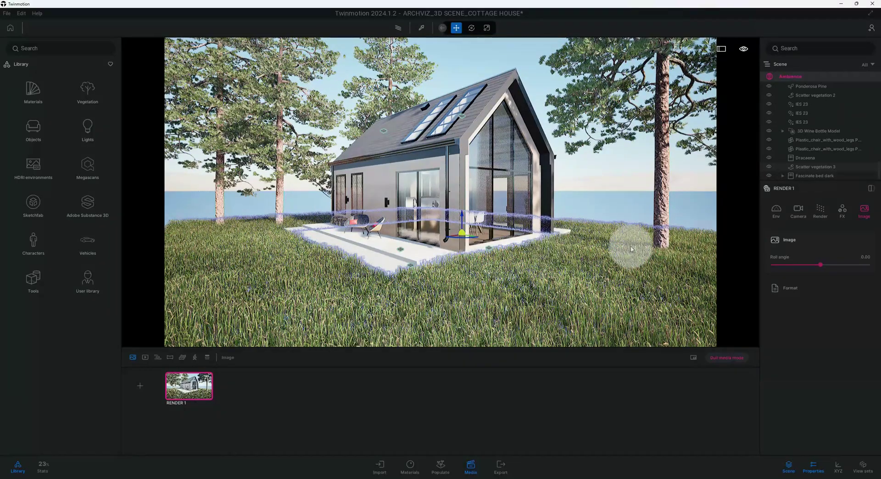
left_click(783, 212)
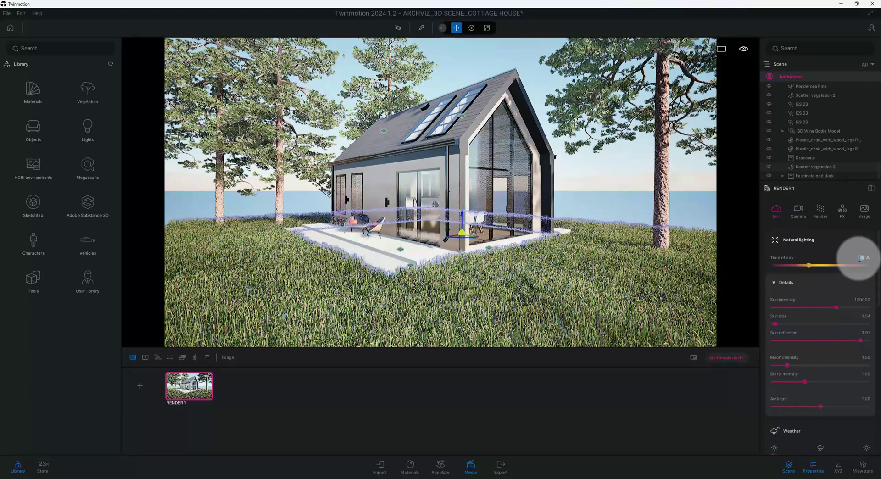
Set the time of day to 12:00 and adjust the sun intensity
key("Tab")
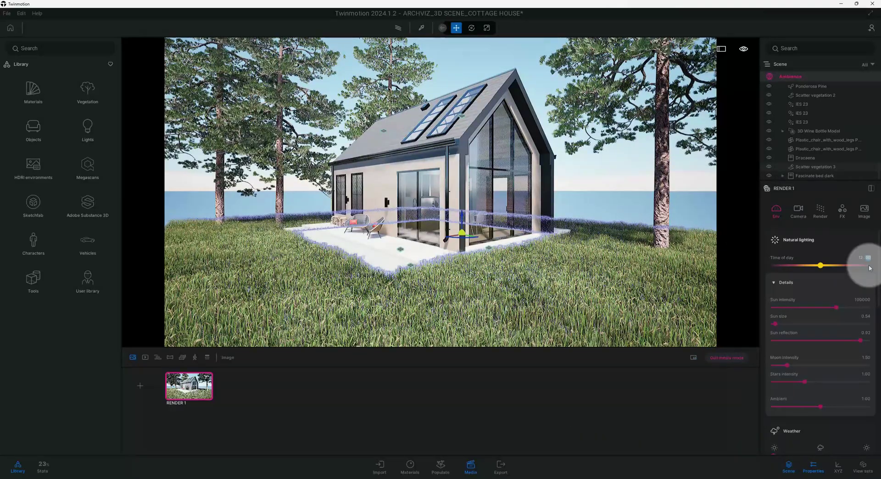
left_click_drag(869, 269, 850, 271)
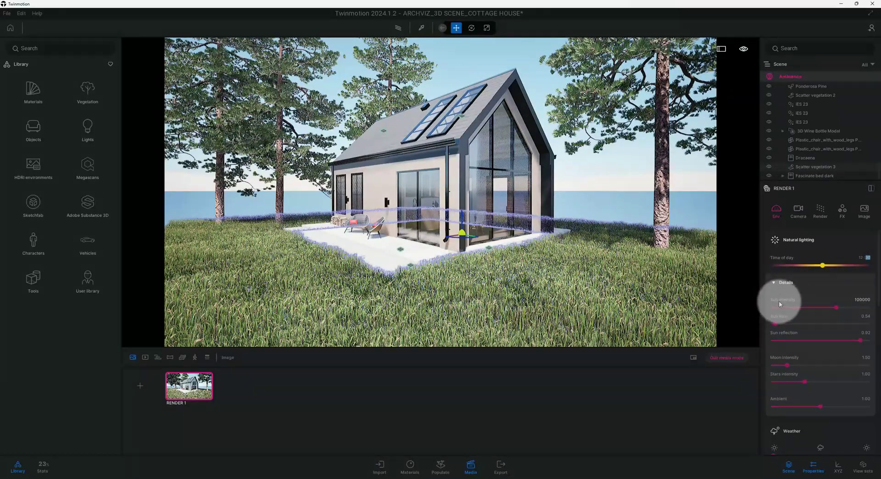
left_click(861, 300)
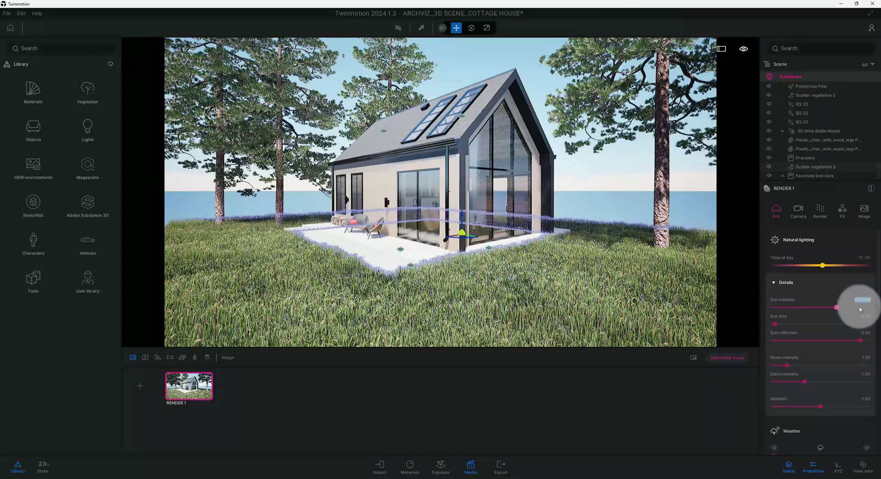
key("BackSpace")
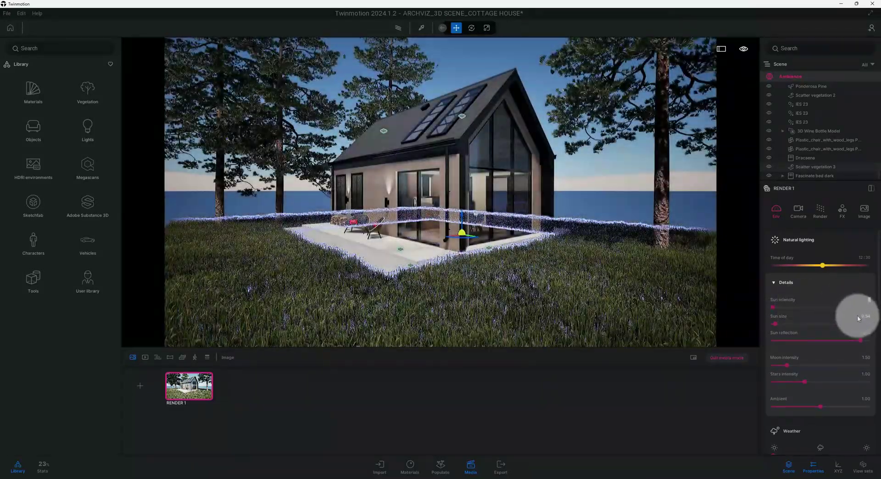
Raise the Ambient light to its 2.00 maximum
scroll(856, 309, "down", 3)
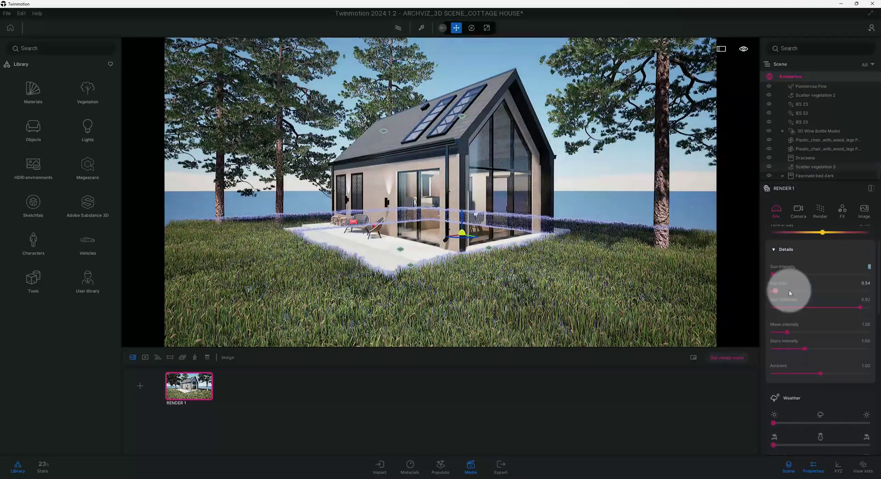
scroll(841, 309, "down", 2)
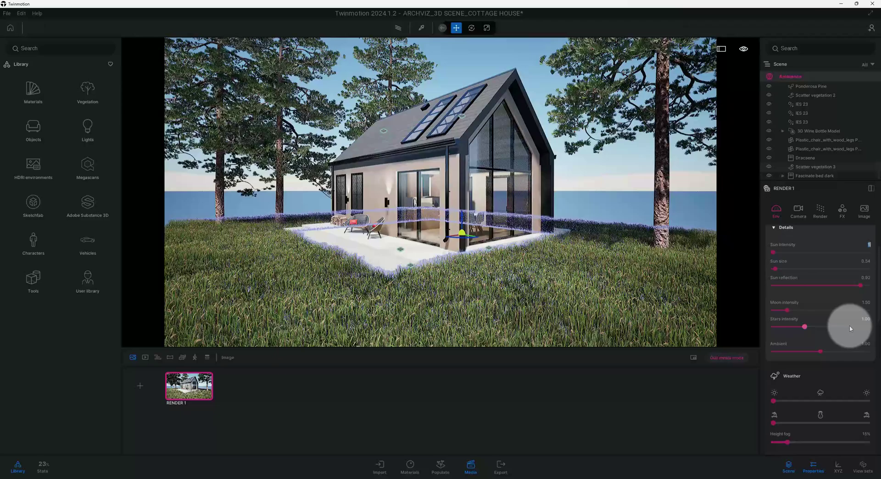
scroll(839, 331, "down", 2)
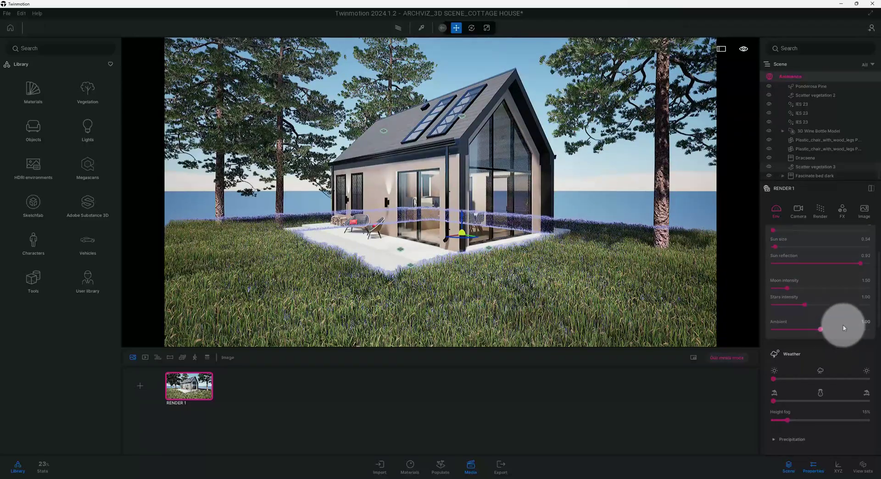
left_click(865, 322)
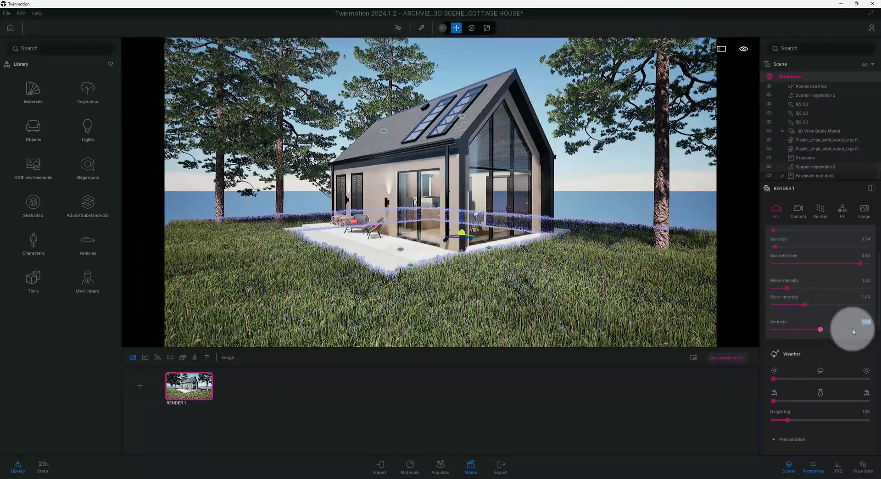
type("3")
key("Return")
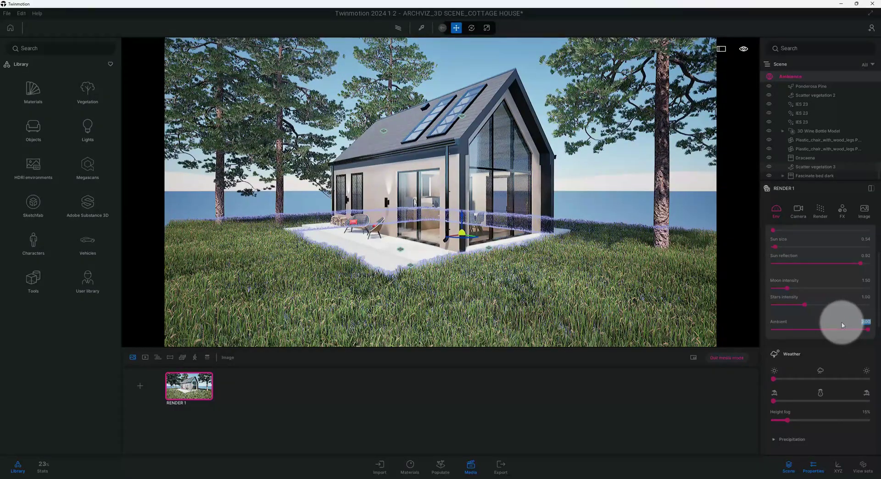
Rotate the sun's North offset to 180° after trying 120°, then show the Render settings
scroll(836, 312, "down", 4)
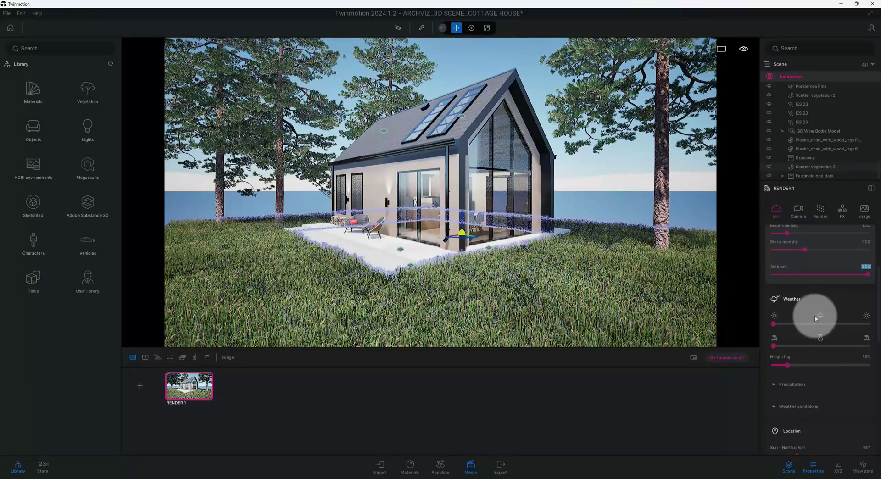
scroll(806, 322, "down", 4)
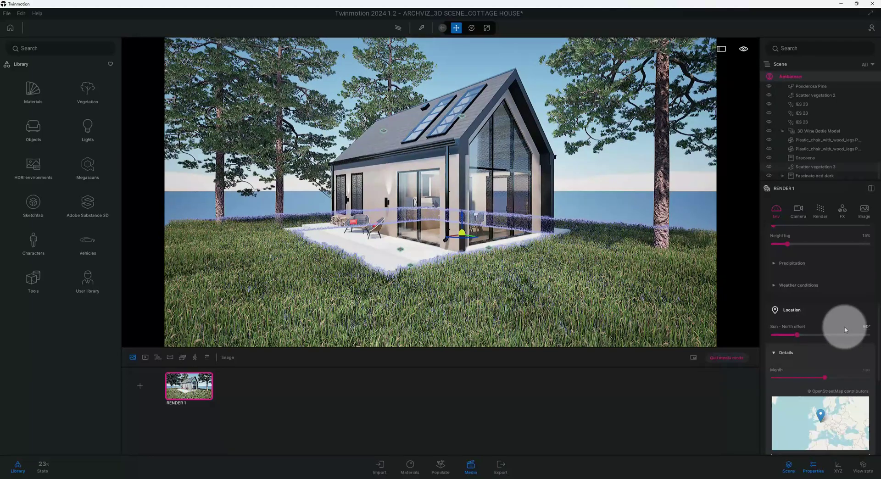
left_click(867, 327)
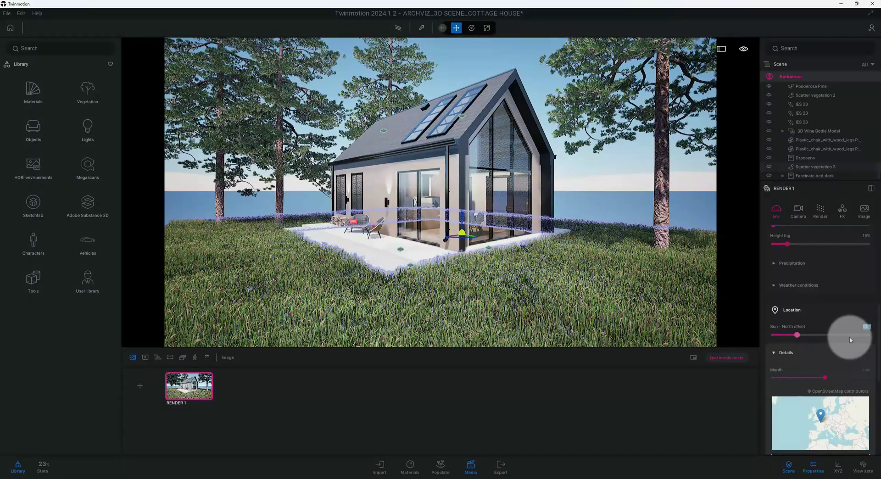
type("120")
key("Return")
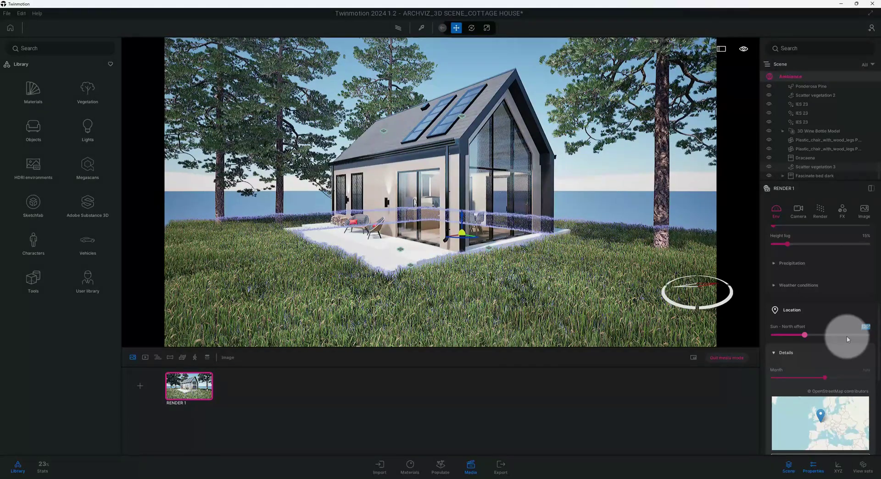
type("180")
key("Return")
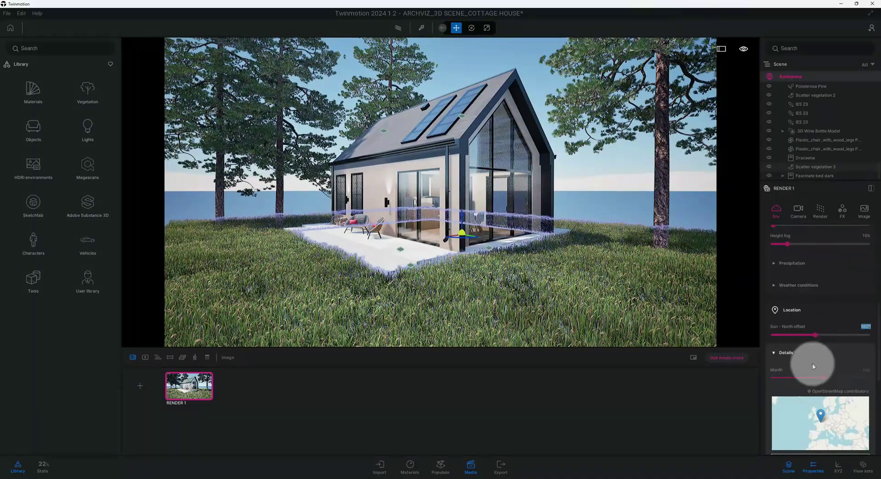
scroll(813, 365, "down", 1)
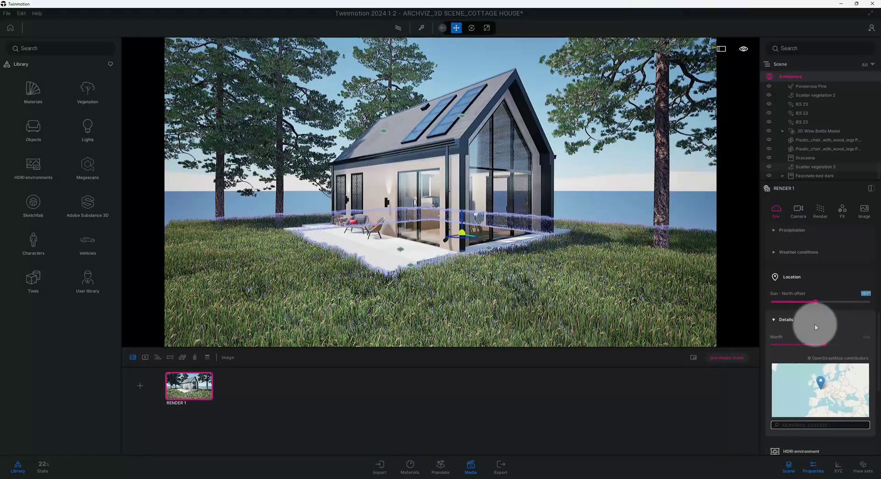
left_click(821, 216)
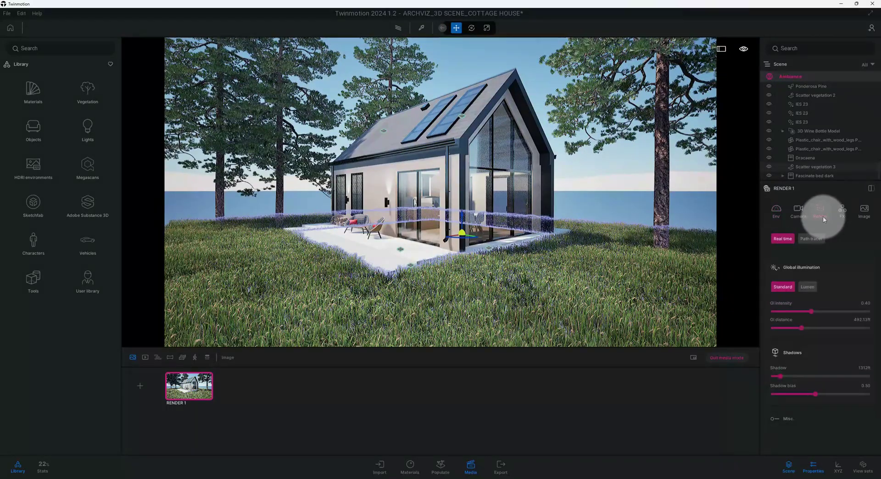
Switch RENDER 1 to the path tracer at High quality (256 samples, 10 bounces)
left_click(819, 240)
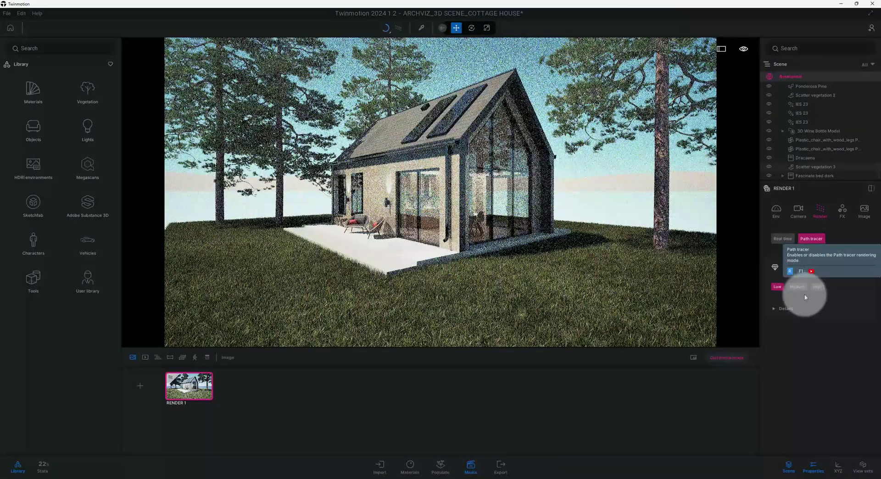
left_click(806, 310)
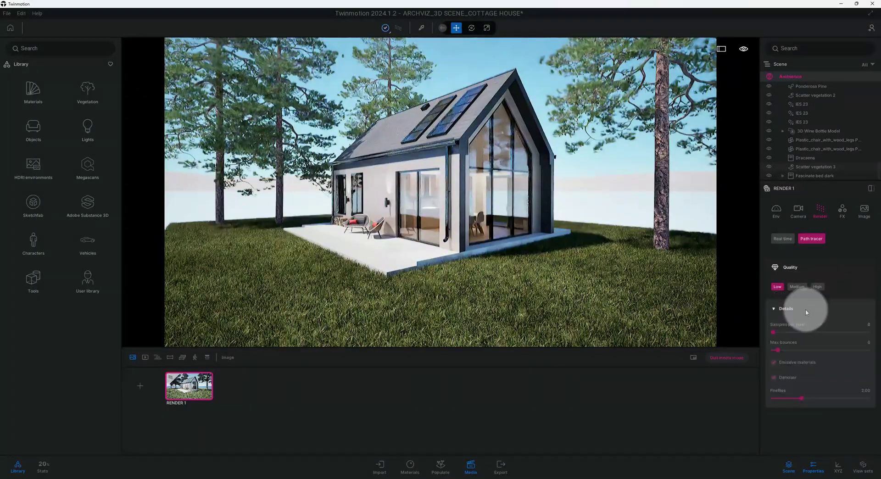
left_click(817, 286)
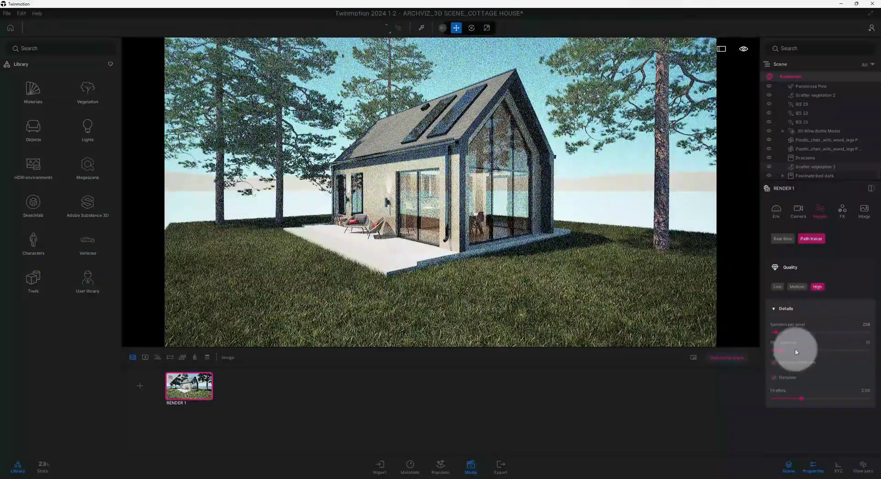
left_click(776, 214)
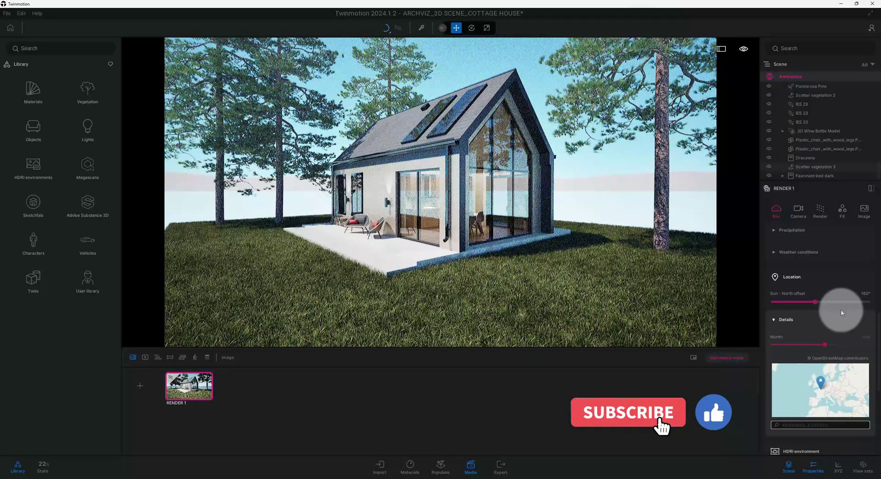
Move the month later and enable the Approaching Storm HDRI rotated to 340°
scroll(833, 318, "down", 1)
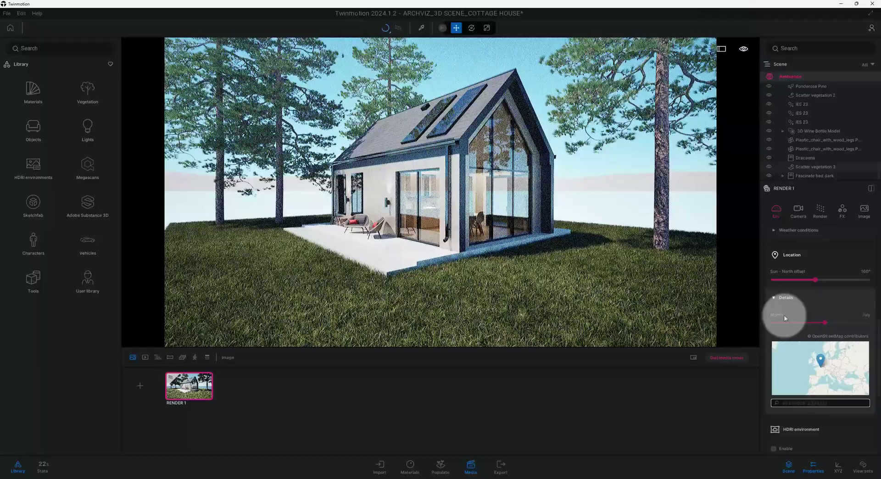
left_click_drag(832, 319, 850, 322)
scroll(821, 321, "down", 5)
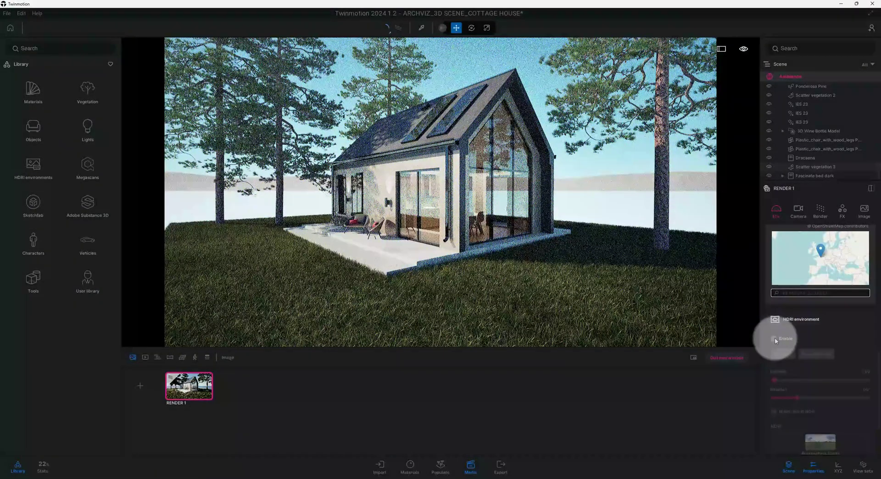
left_click(774, 340)
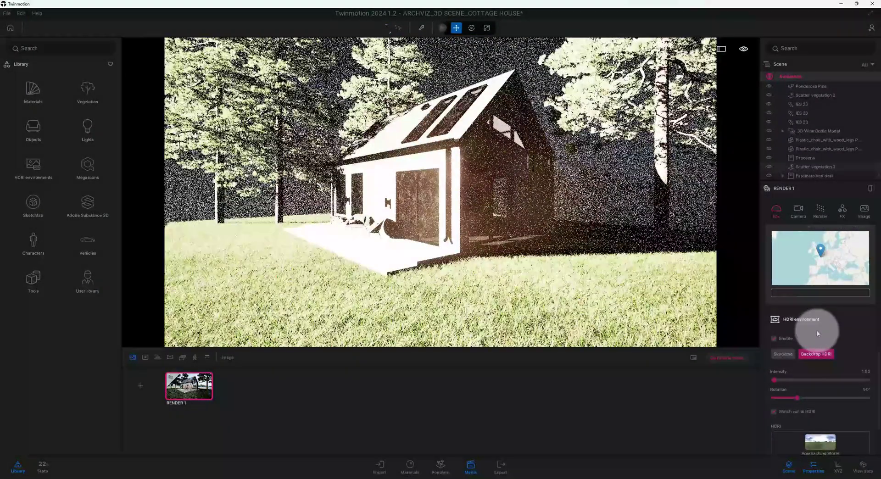
scroll(844, 332, "down", 2)
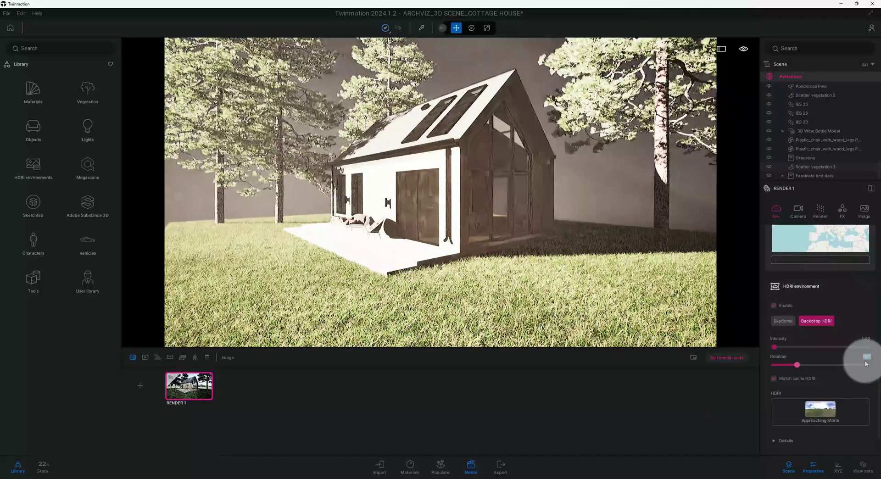
type("0")
key("Return")
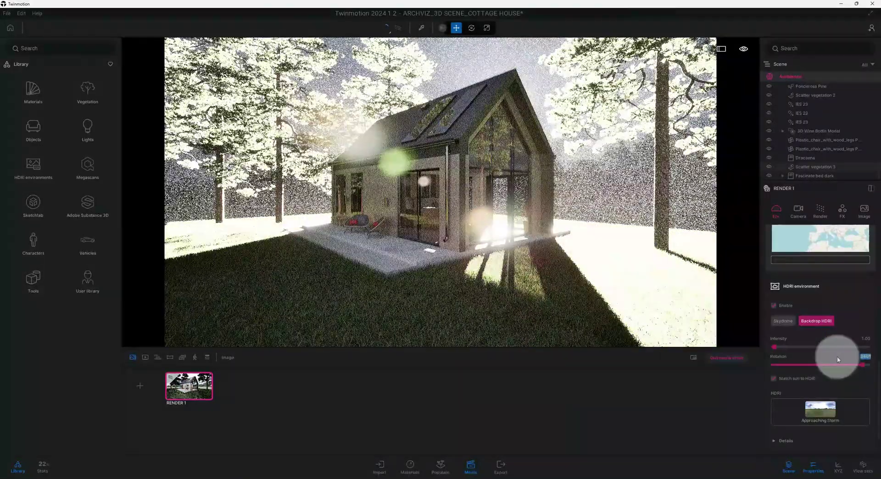
Review the HDRI placement, size and height details, then collapse them again
scroll(840, 356, "down", 2)
left_click(785, 396)
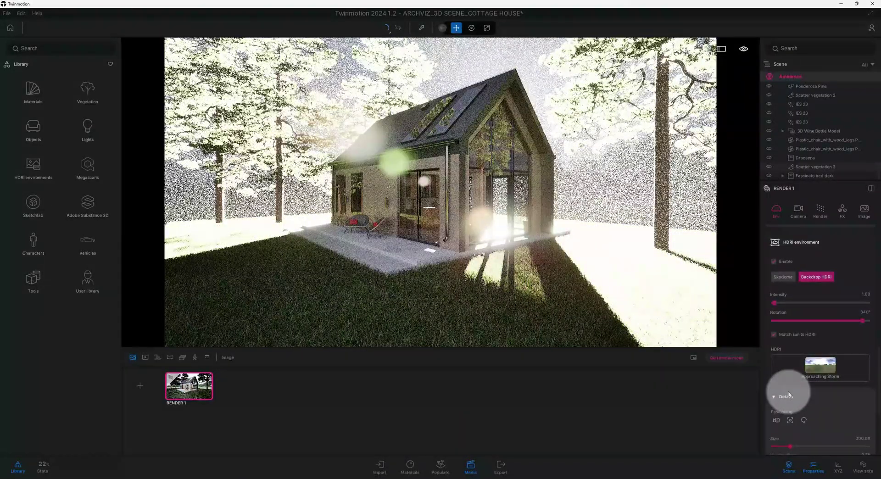
left_click(785, 396)
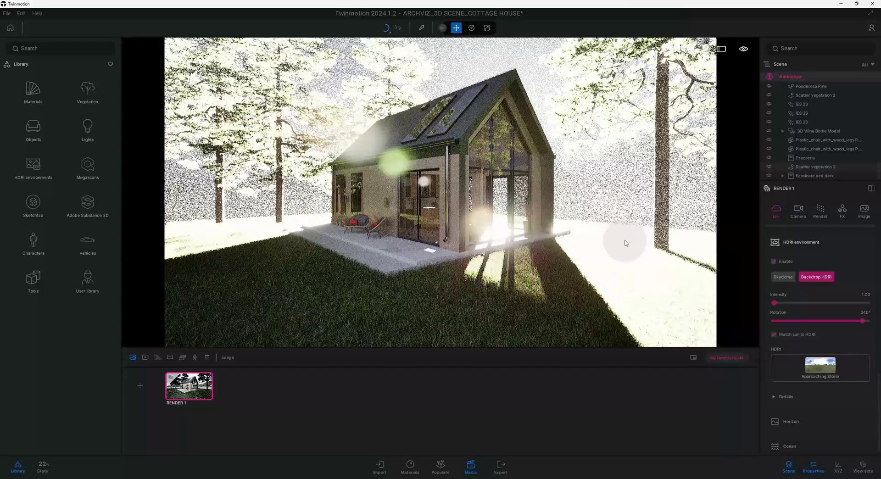
scroll(859, 314, "down", 1)
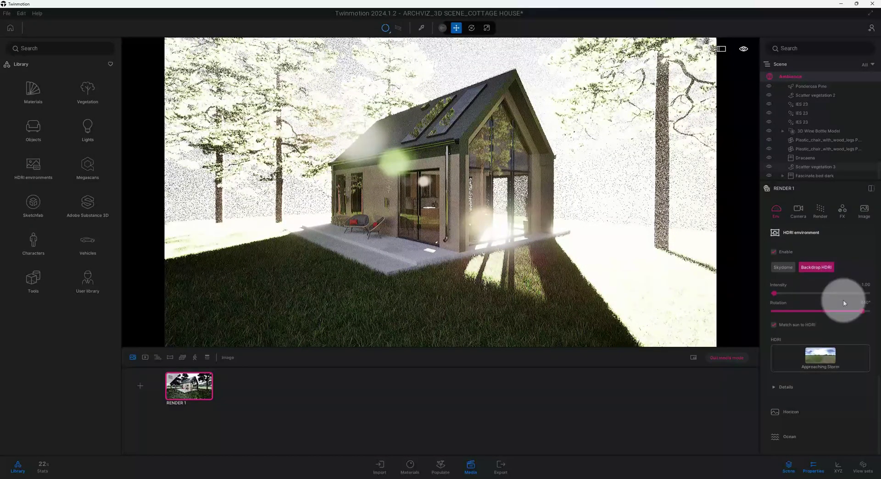
scroll(849, 310, "up", 3)
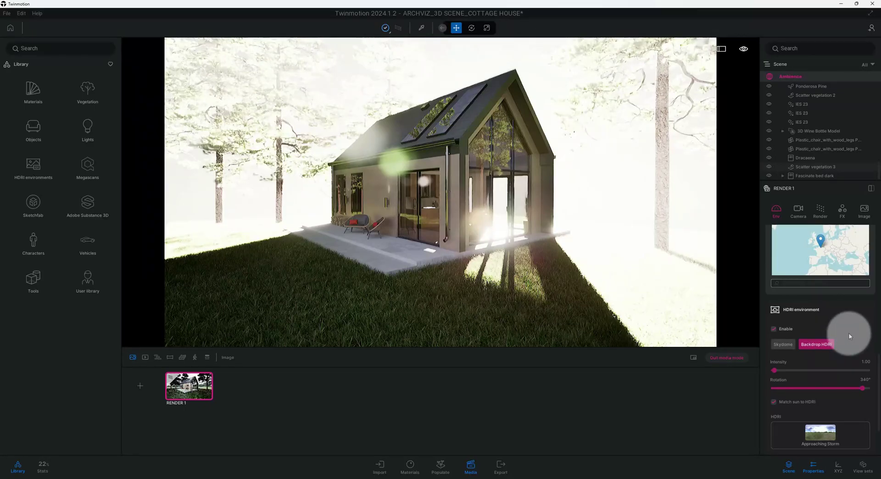
scroll(848, 335, "down", 3)
scroll(811, 412, "down", 4)
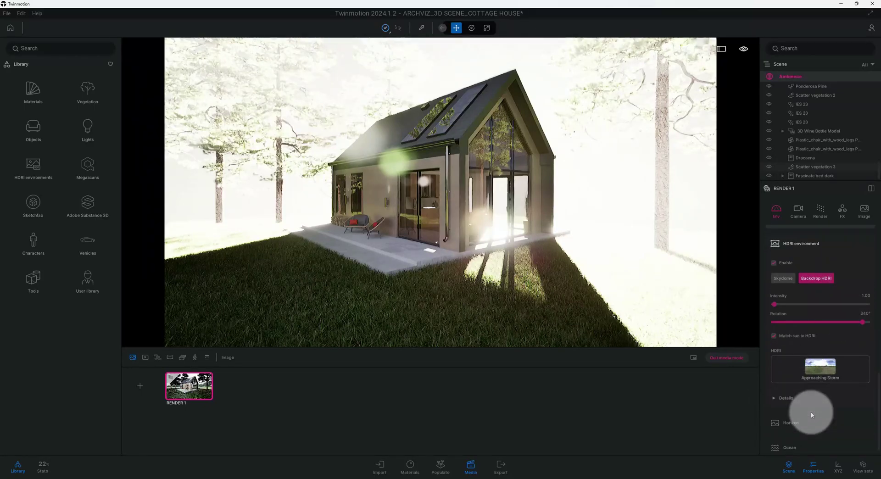
left_click(806, 393)
left_click(806, 392)
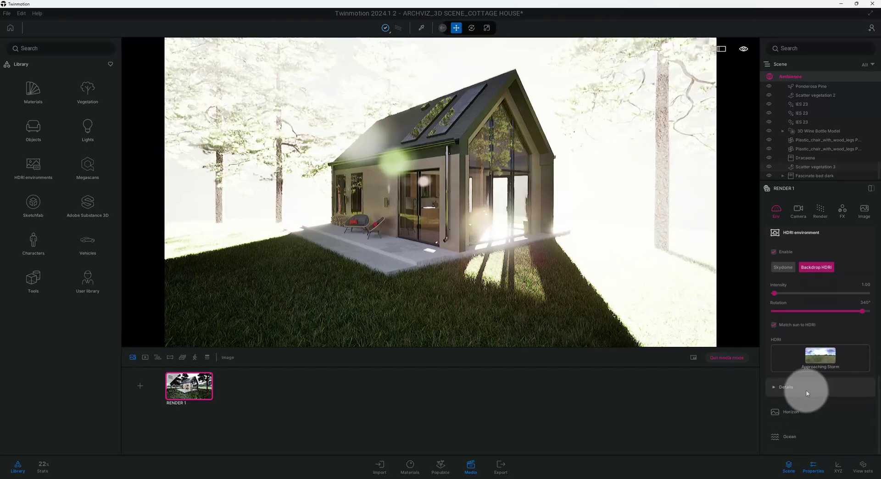
scroll(806, 349, "up", 8)
scroll(811, 266, "up", 10)
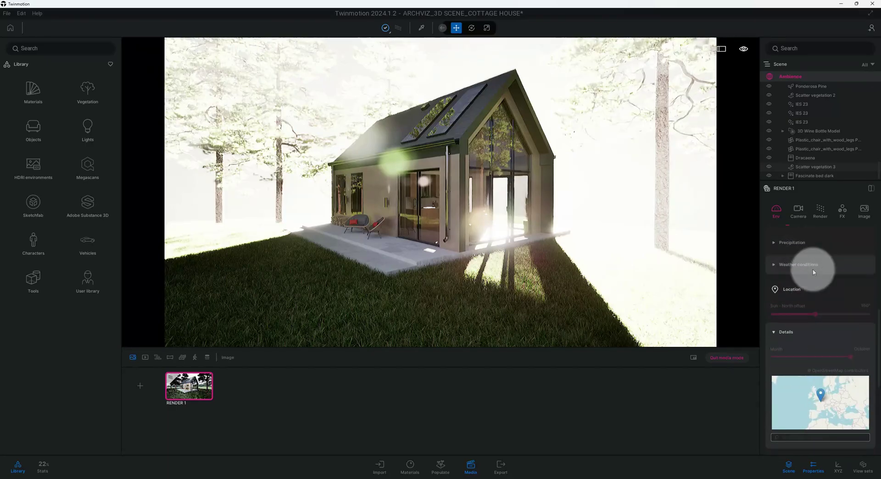
Set the camera white balance to 6200K
left_click(799, 212)
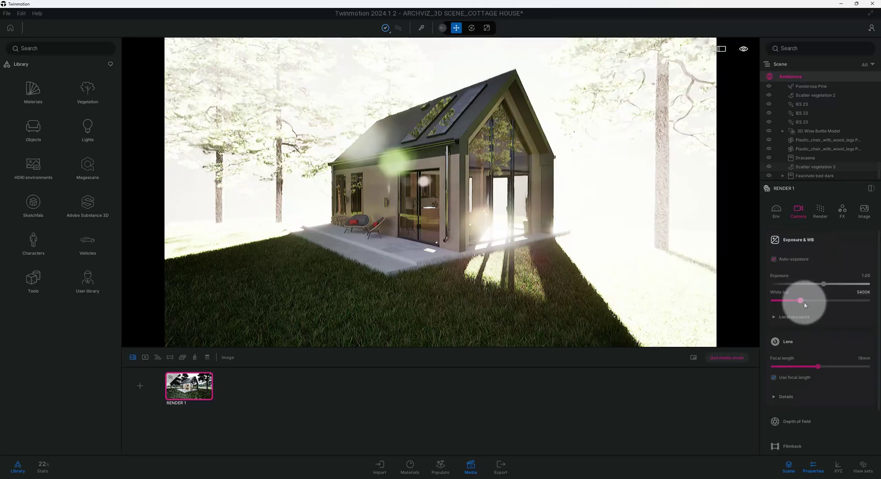
left_click(859, 292)
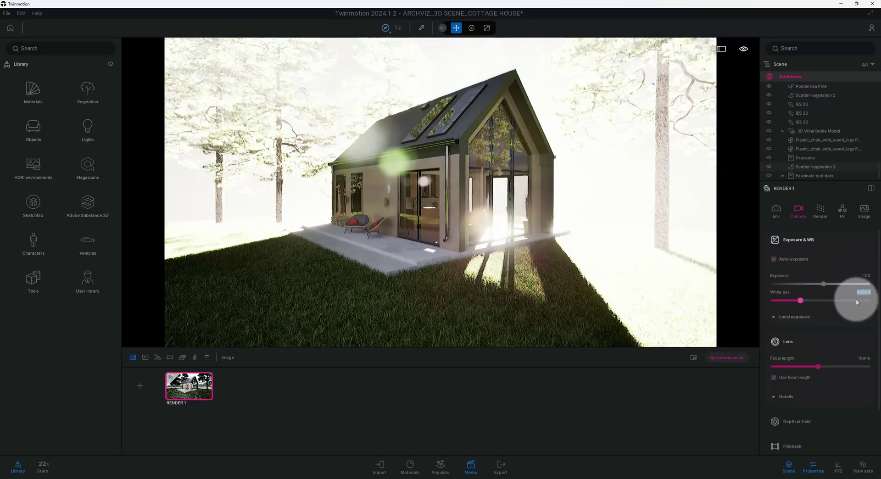
type("6200")
key("Return")
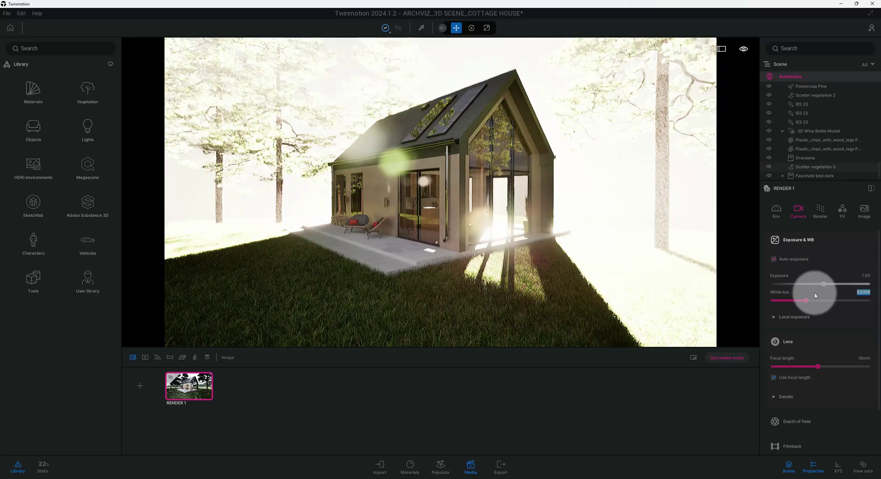
scroll(823, 312, "down", 2)
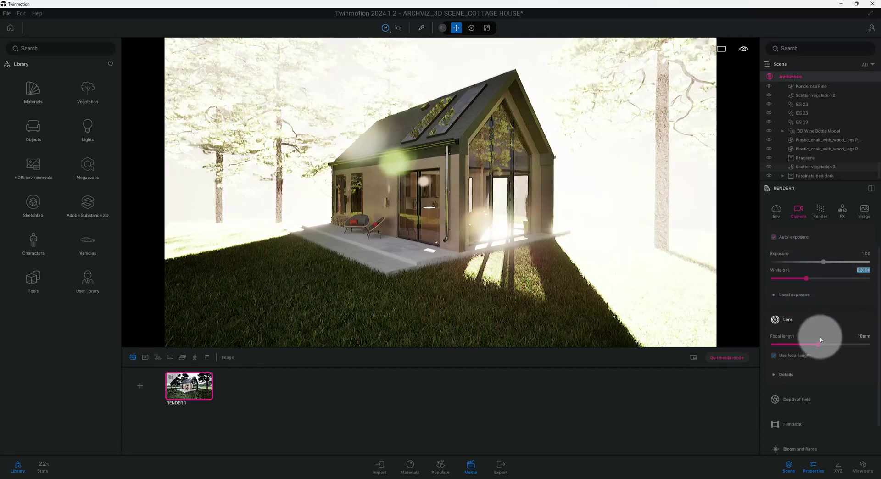
scroll(821, 339, "down", 2)
left_click(817, 351)
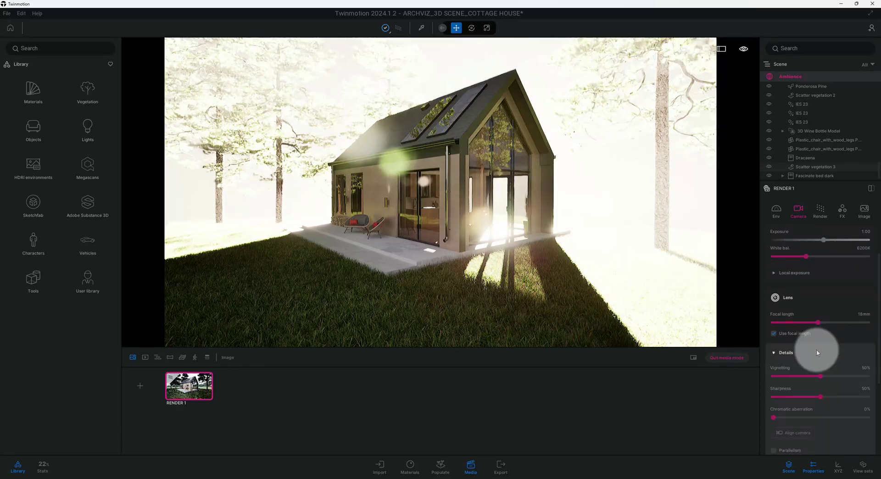
left_click(816, 351)
Lower the sun intensity in the environment settings from 100000 to 5
left_click(785, 218)
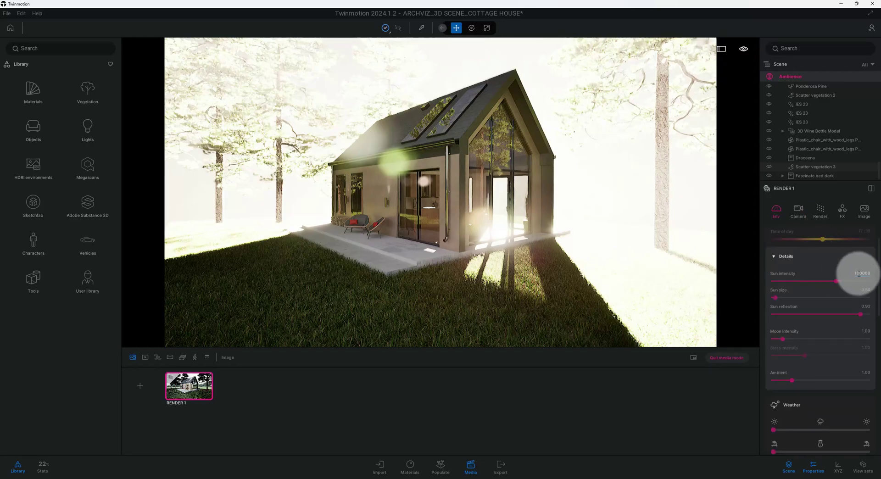
left_click(859, 274)
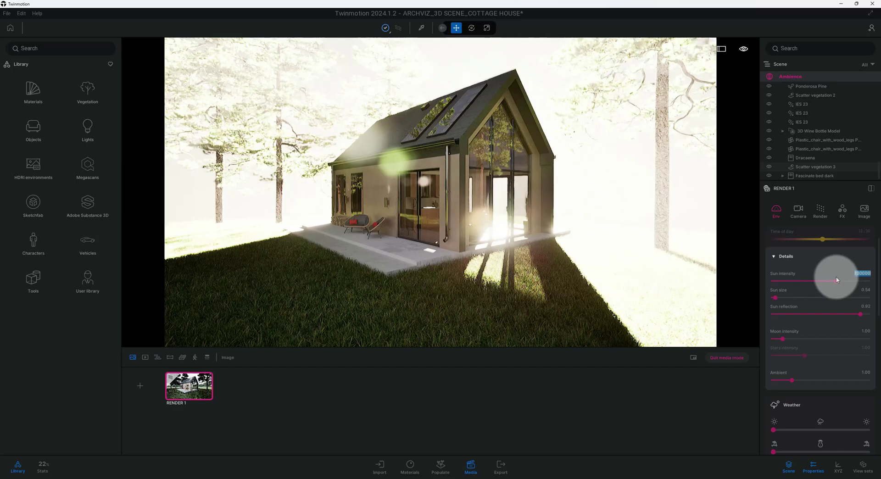
type("5")
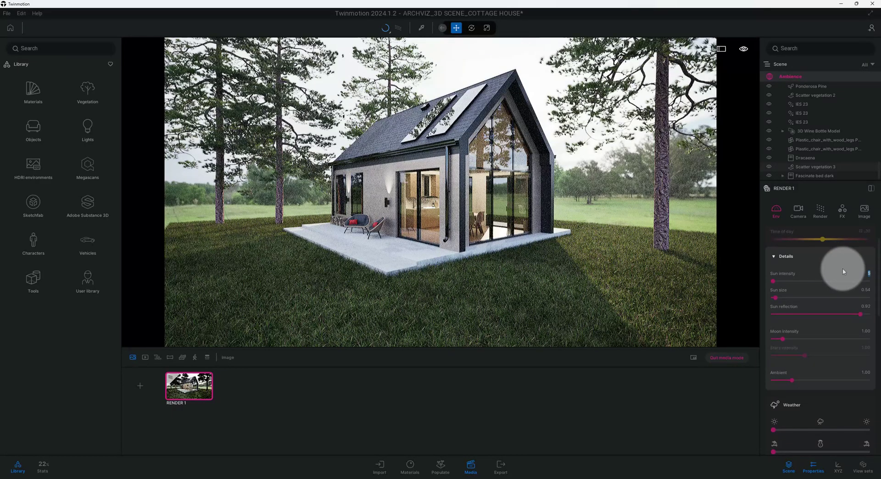
Drag the render camera's focal length to 22mm
left_click(801, 212)
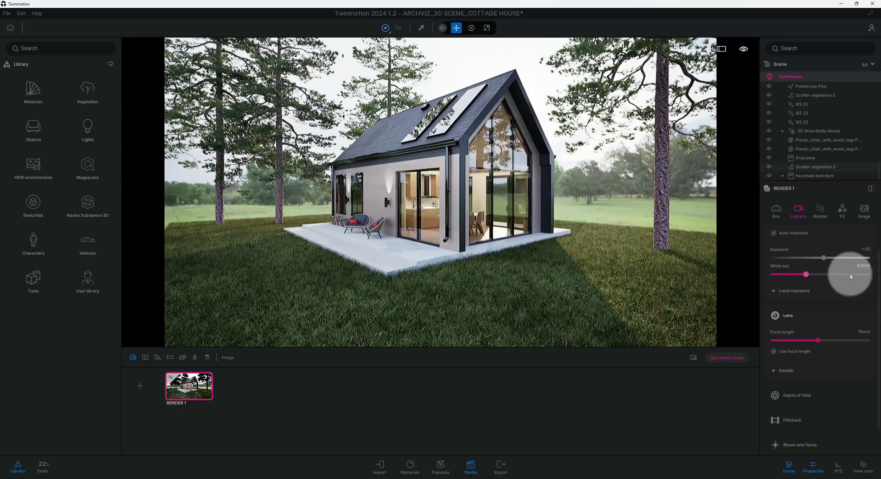
scroll(831, 291, "down", 1)
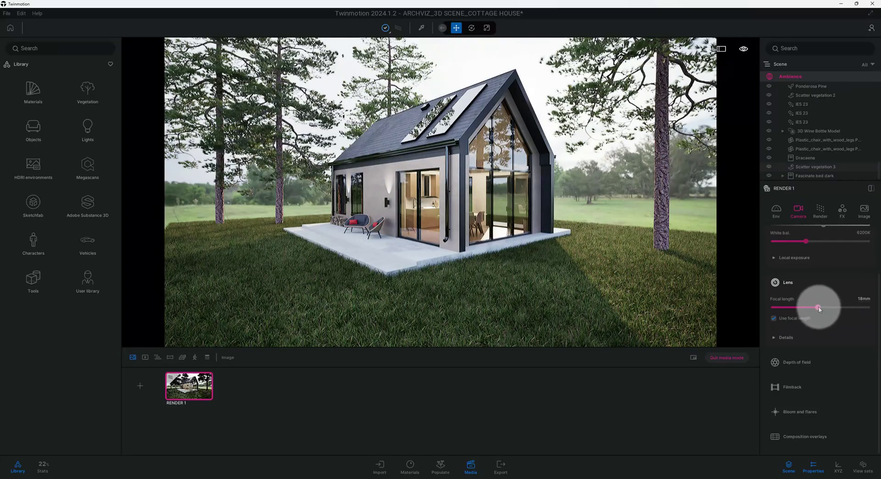
mouse_move(819, 308)
left_mouse_down()
mouse_move(841, 305)
mouse_move(813, 294)
left_mouse_up()
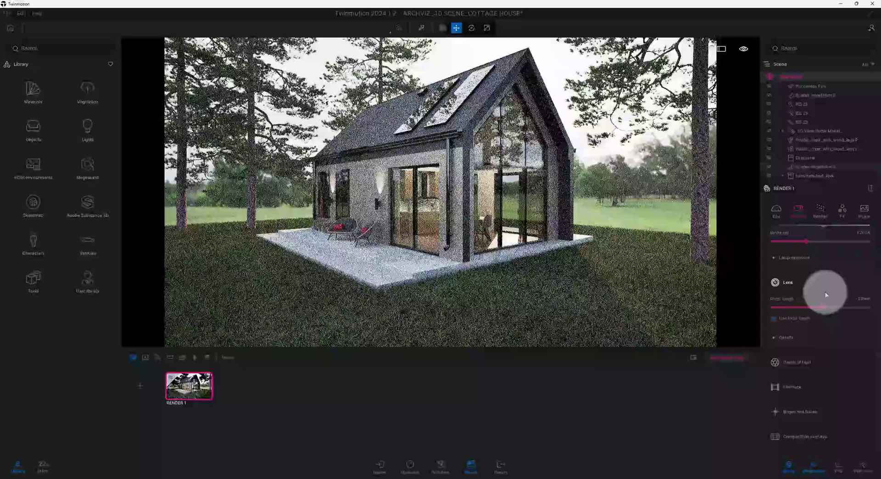
Set lens details to vignetting 45%, sharpness 25% and chromatic aberration 1%
left_click(803, 337)
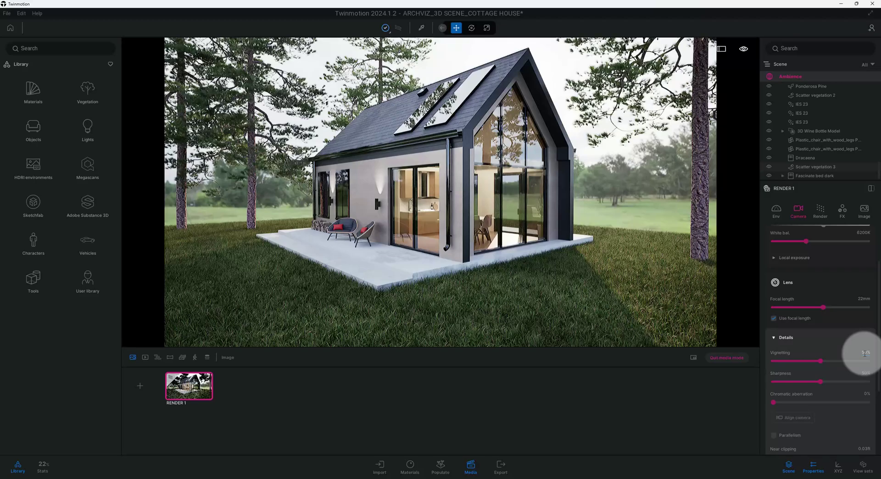
left_click(865, 353)
type("45")
key("Return")
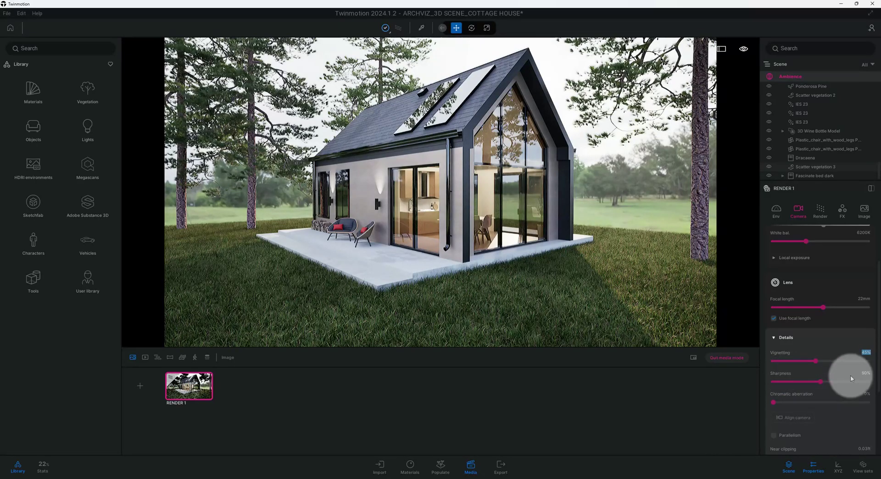
left_click(865, 373)
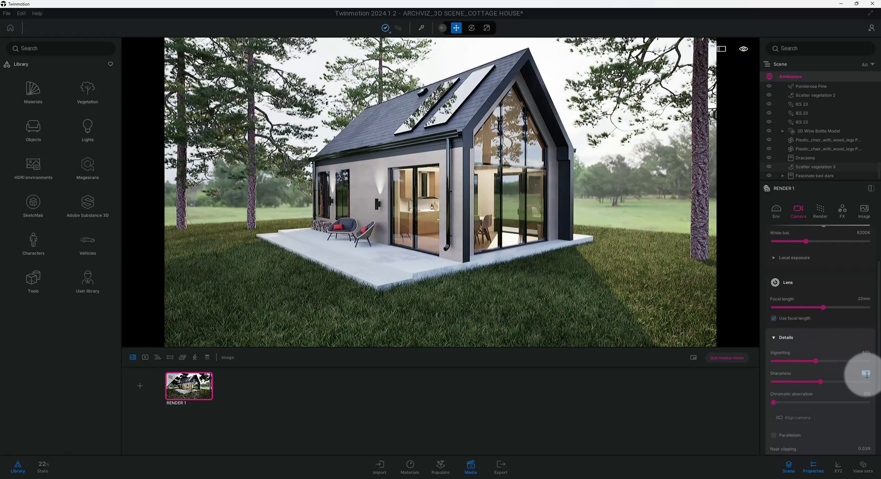
left_click(866, 374)
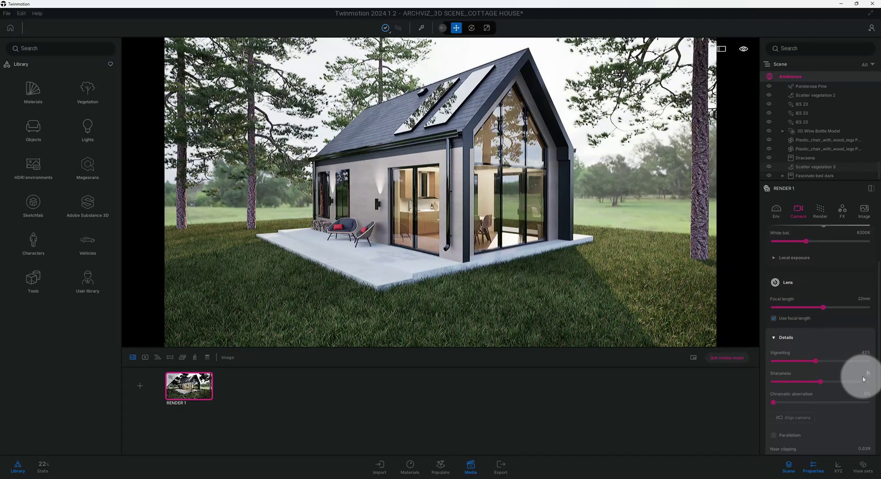
type("25")
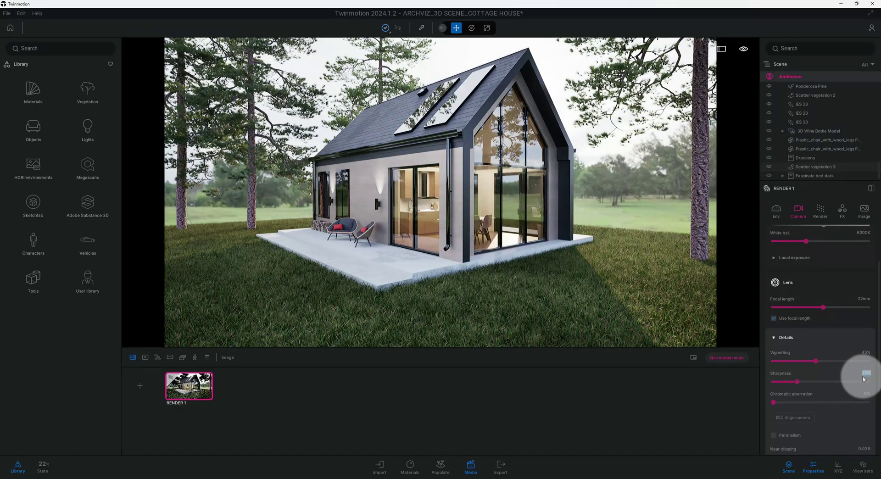
type("5")
key("Return")
scroll(822, 395, "down", 1)
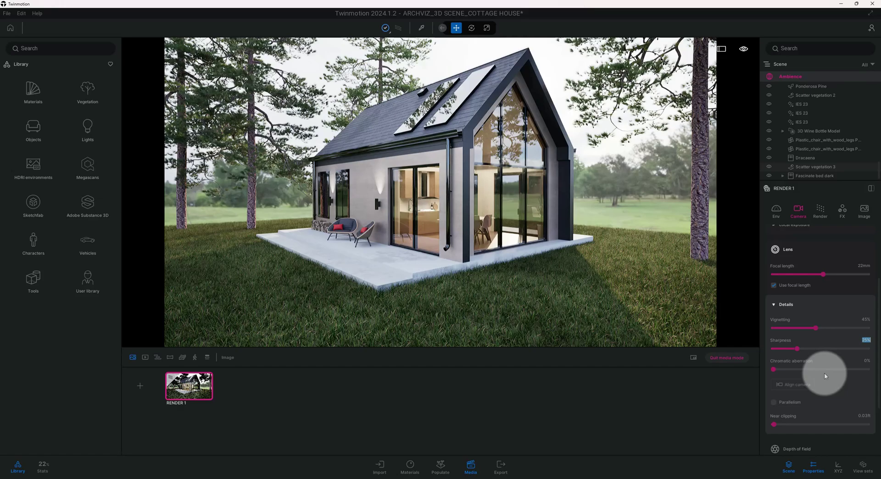
left_click(865, 361)
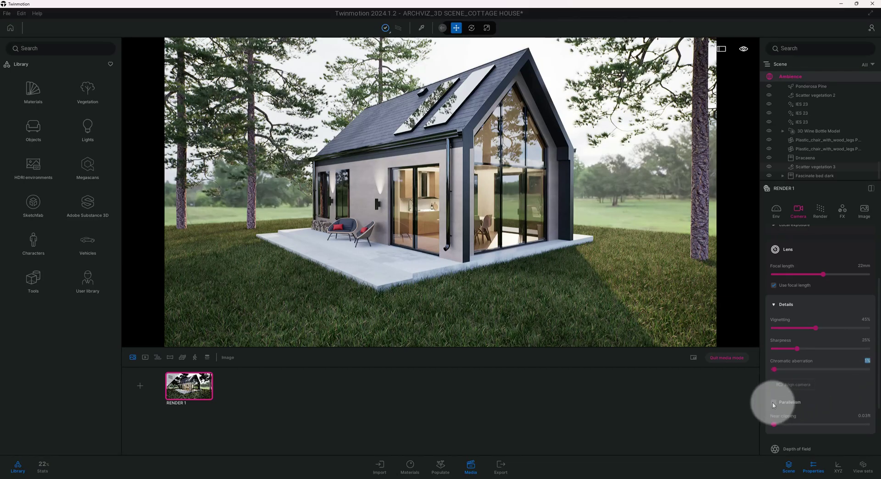
type("1")
key("Return")
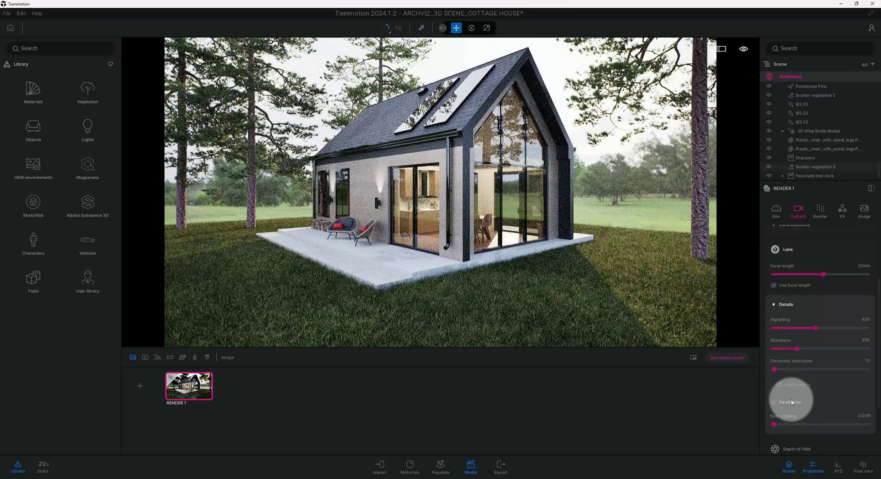
mouse_move(791, 401)
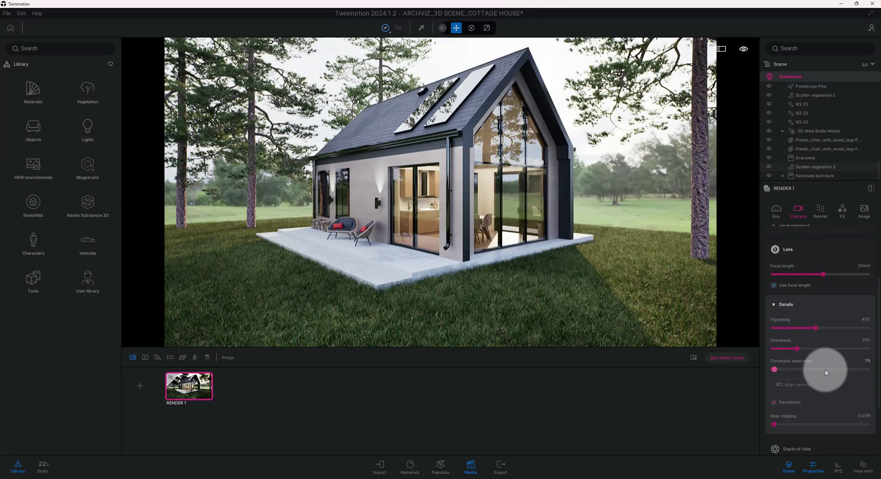
Collapse Depth of field and enable Filmback with the Super 35mm preset
scroll(826, 373, "down", 3)
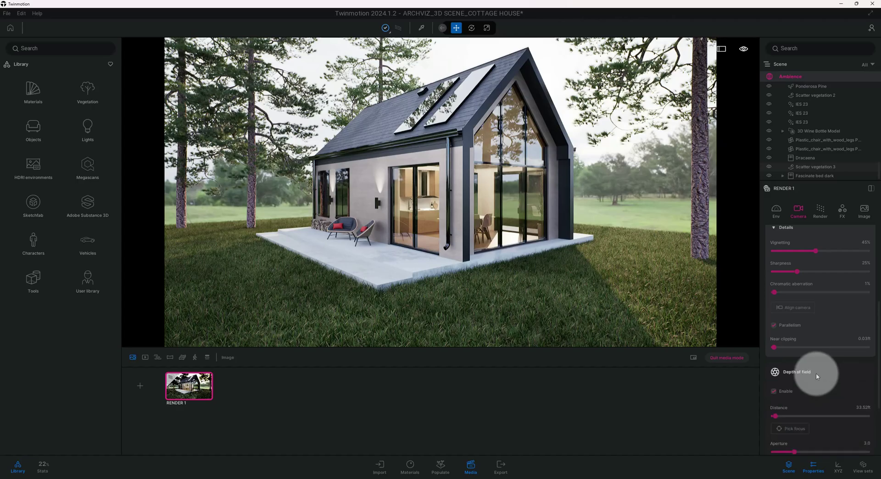
left_click(815, 373)
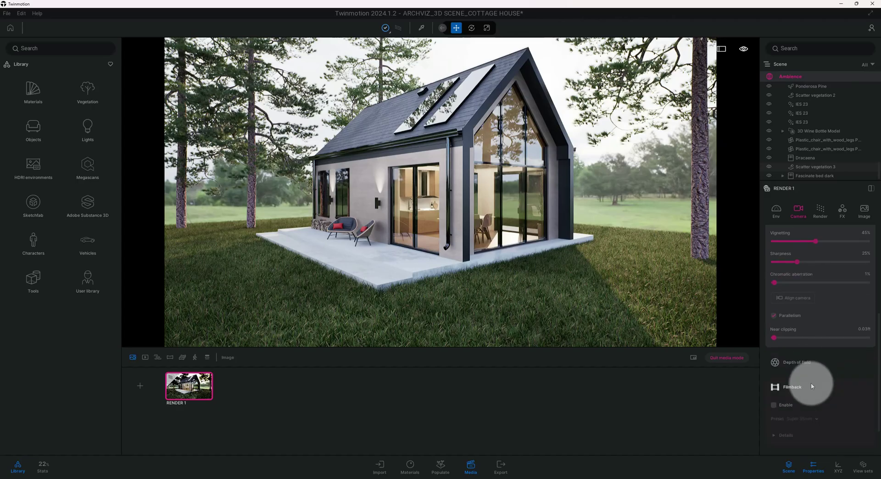
scroll(810, 382, "down", 1)
left_click(780, 372)
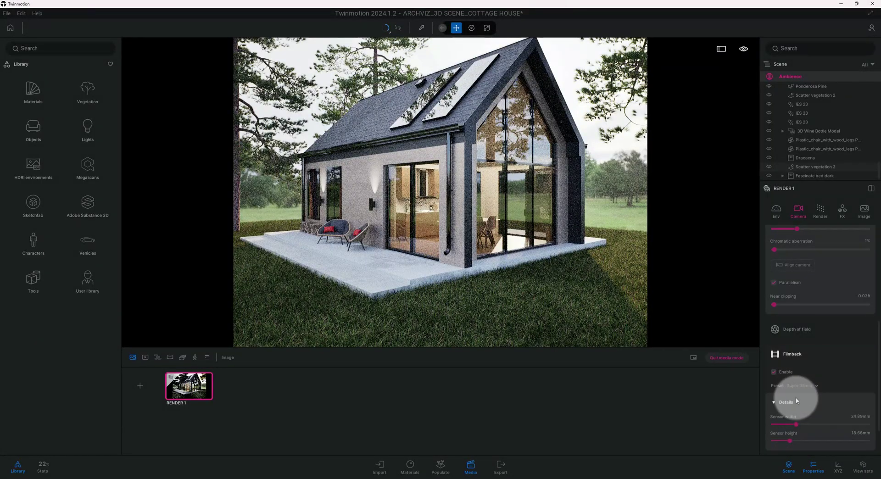
scroll(828, 385, "down", 1)
scroll(829, 384, "up", 3)
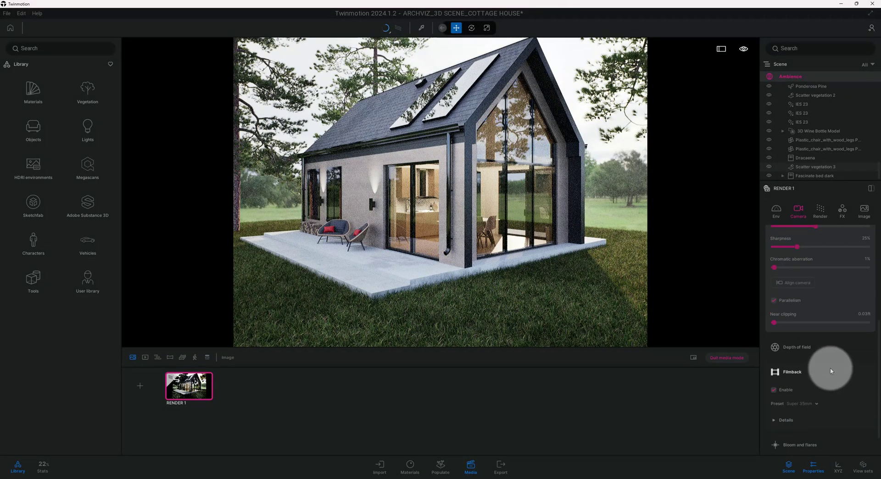
scroll(806, 246, "up", 3)
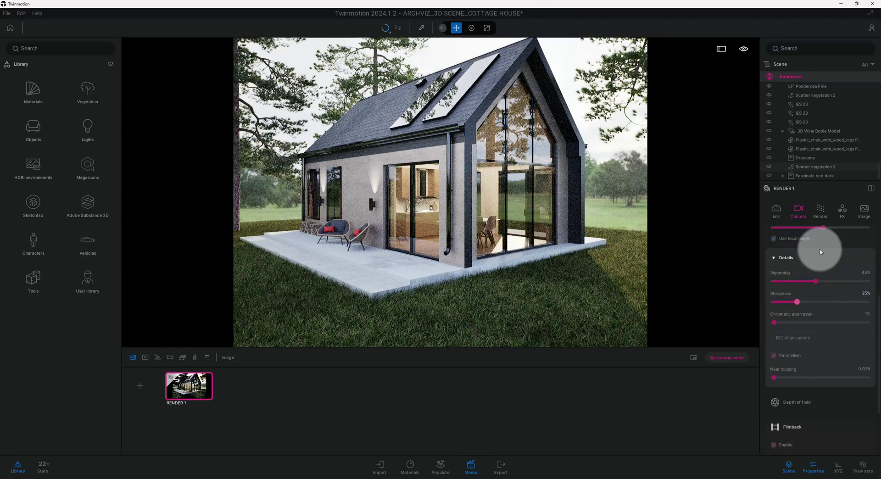
Set the path tracer to 1048 samples per pixel, 25 max bounces and fireflies 25.00
left_click(820, 211)
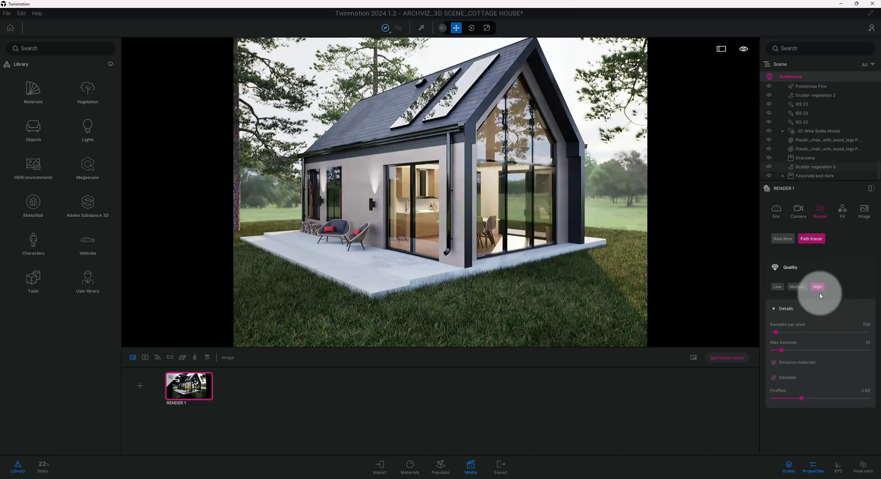
left_click(863, 324)
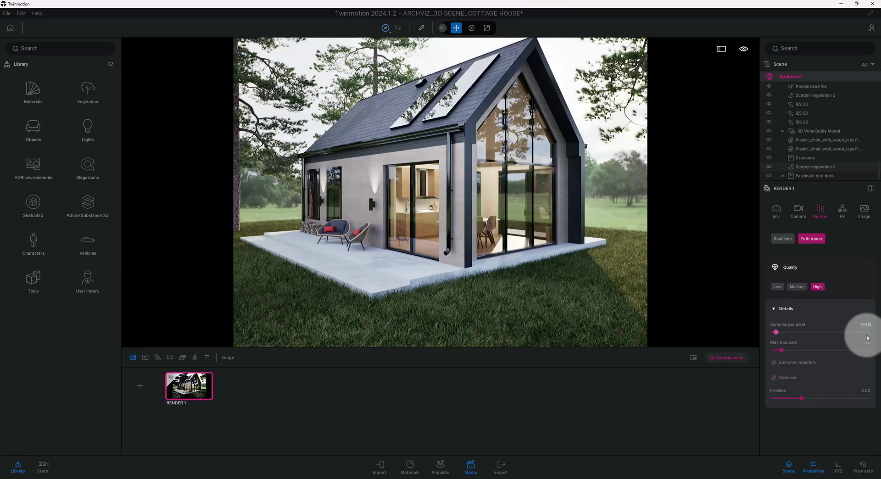
key("Return")
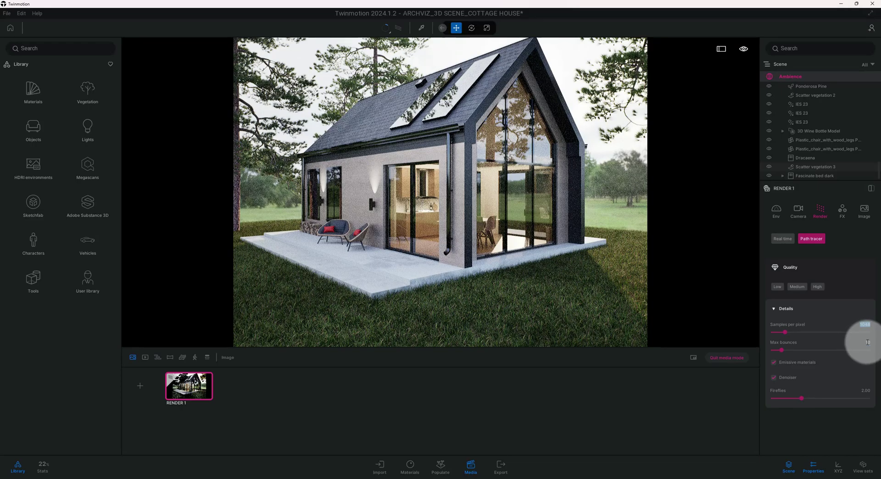
left_click(865, 352)
type("25")
key("Return")
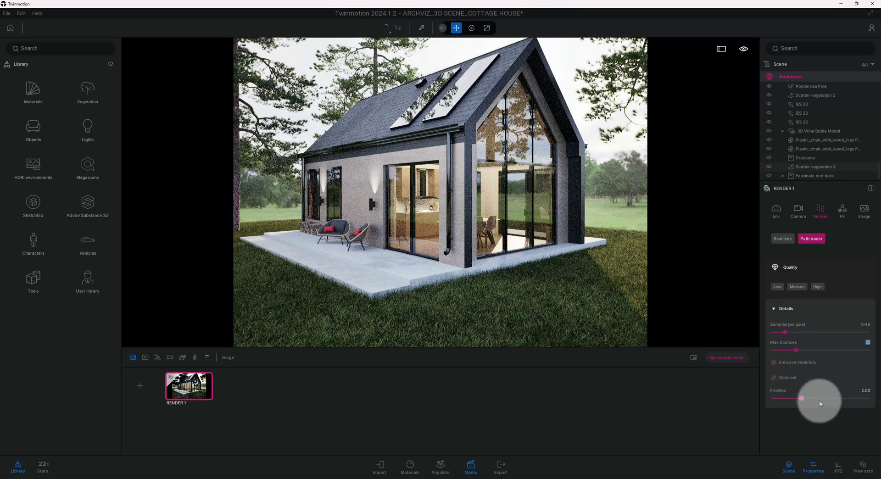
left_click(862, 396)
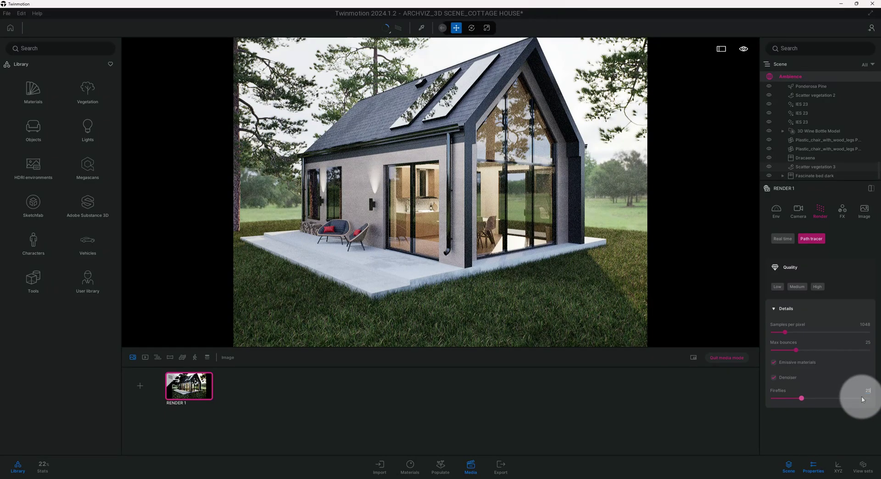
type("25.00")
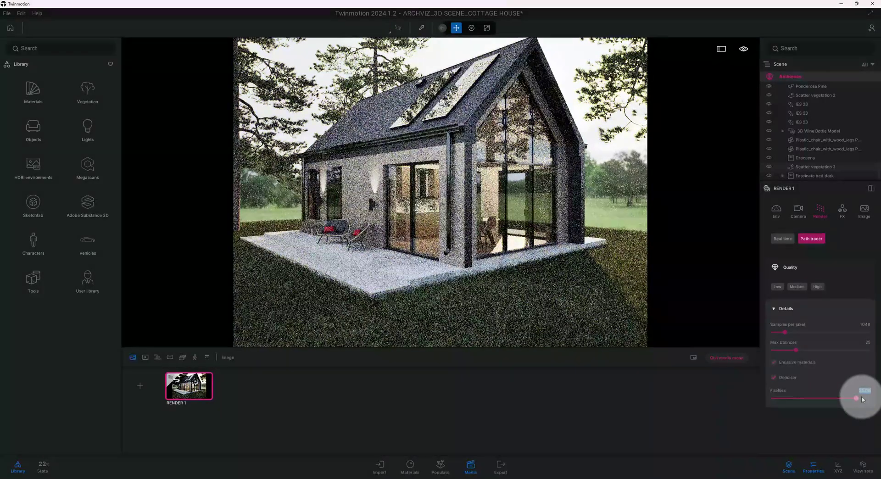
key("Return")
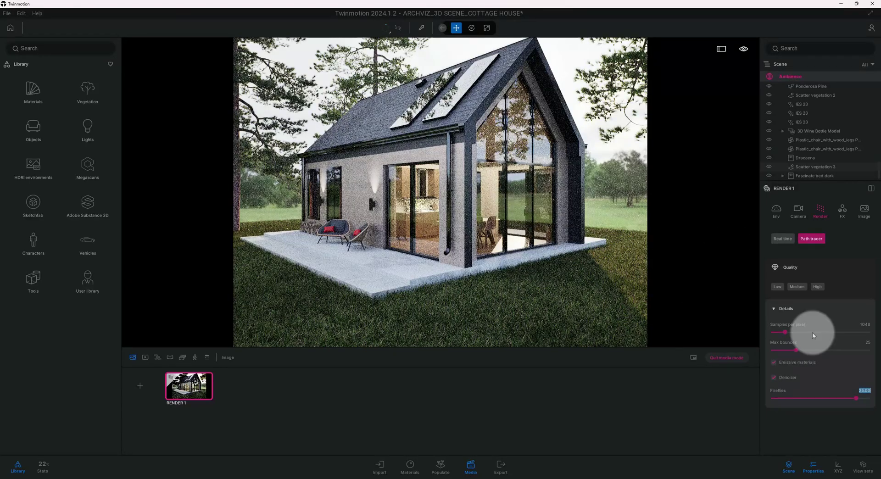
Set the FX saturation to 40%
left_click(842, 210)
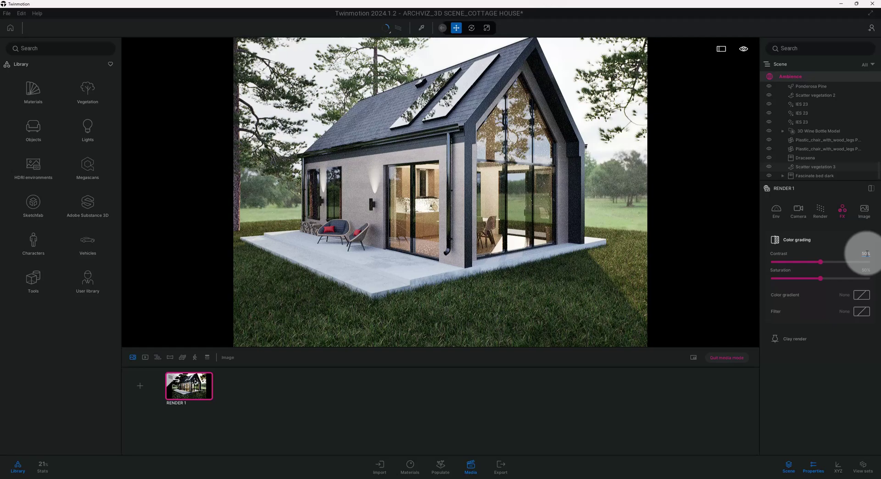
left_click(865, 253)
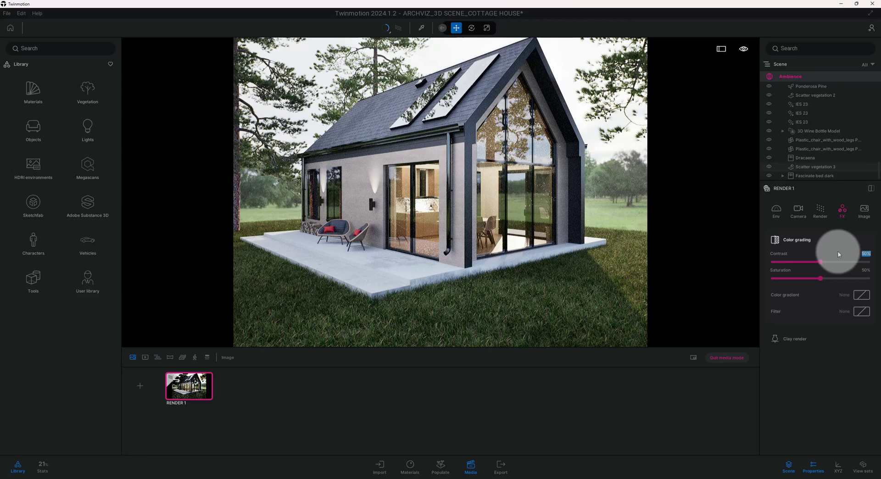
left_click(864, 273)
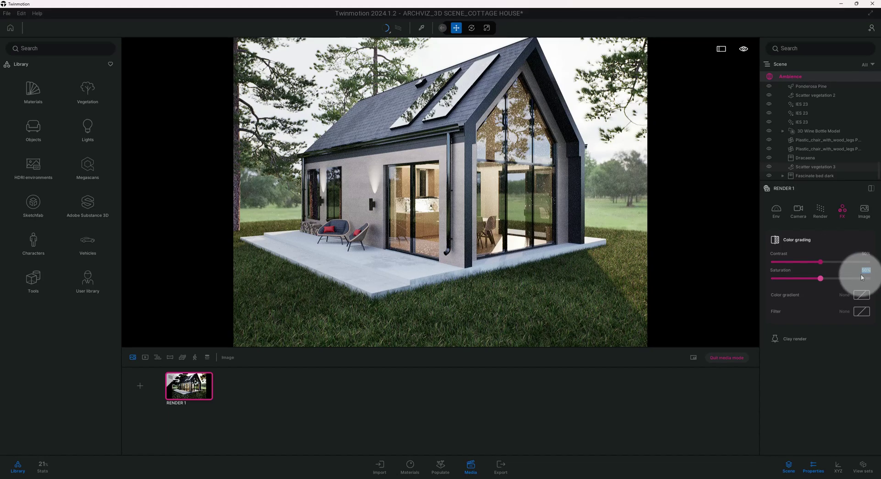
type("40")
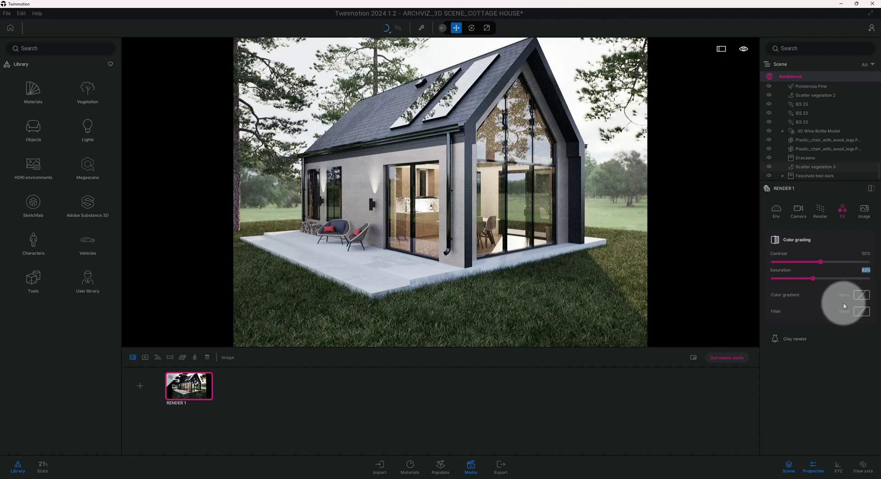
Apply the Fuji colour gradient preset and bring up the Image output settings
left_click(861, 296)
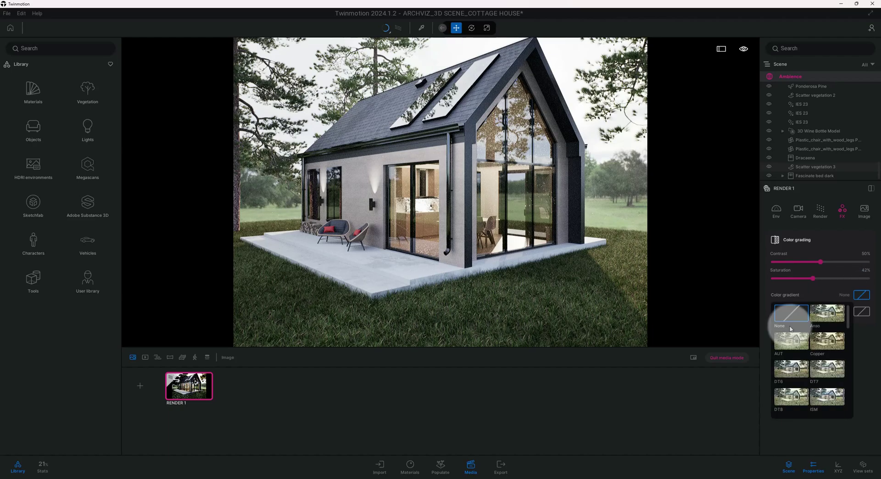
scroll(818, 340, "down", 2)
scroll(818, 339, "down", 4)
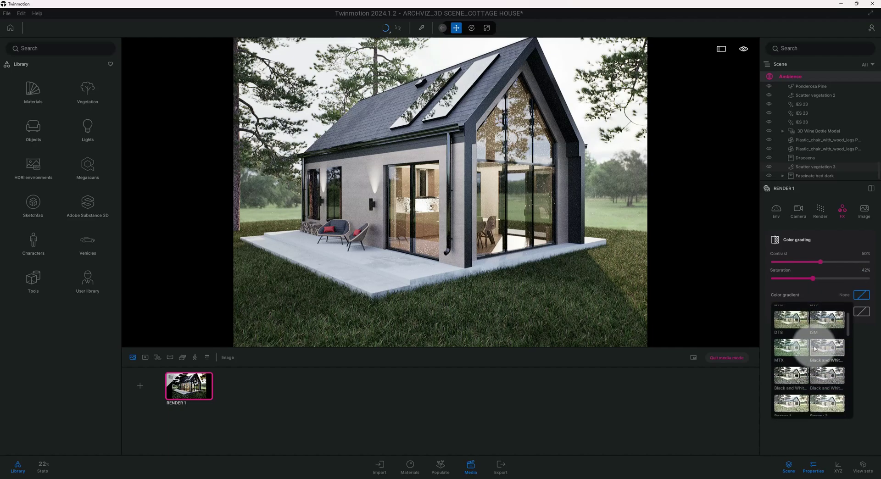
scroll(814, 351, "down", 2)
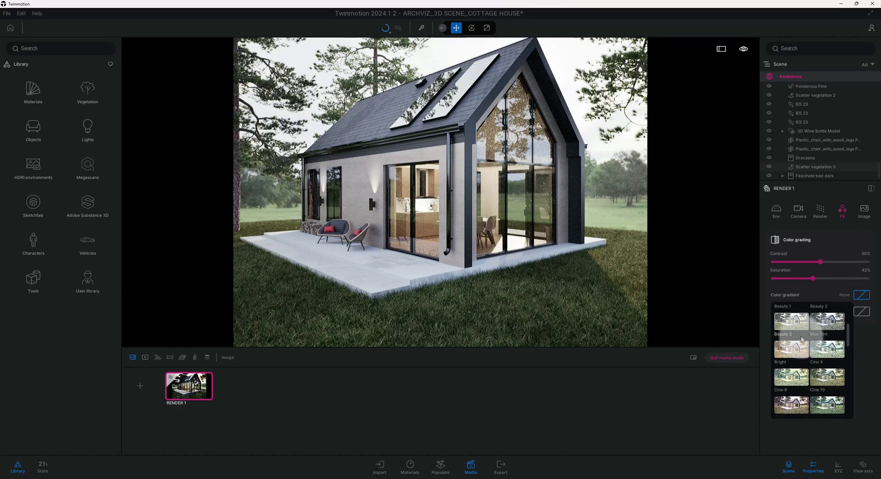
scroll(803, 343, "up", 2)
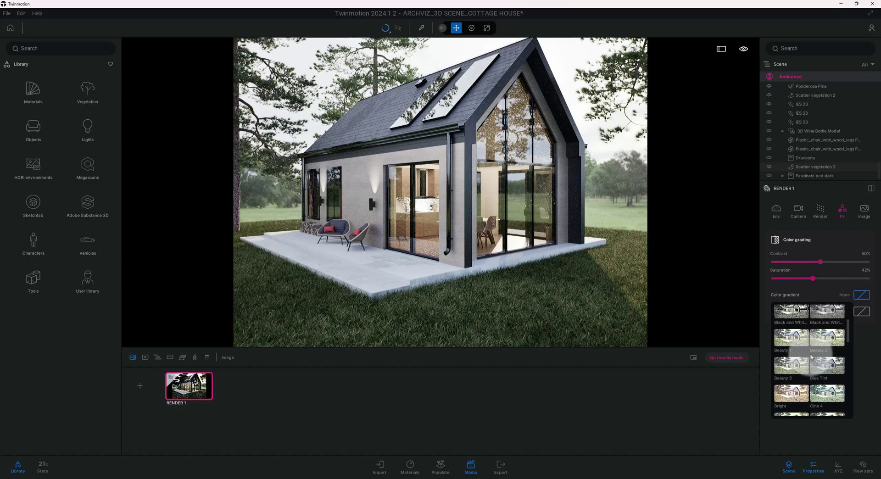
scroll(812, 355, "down", 3)
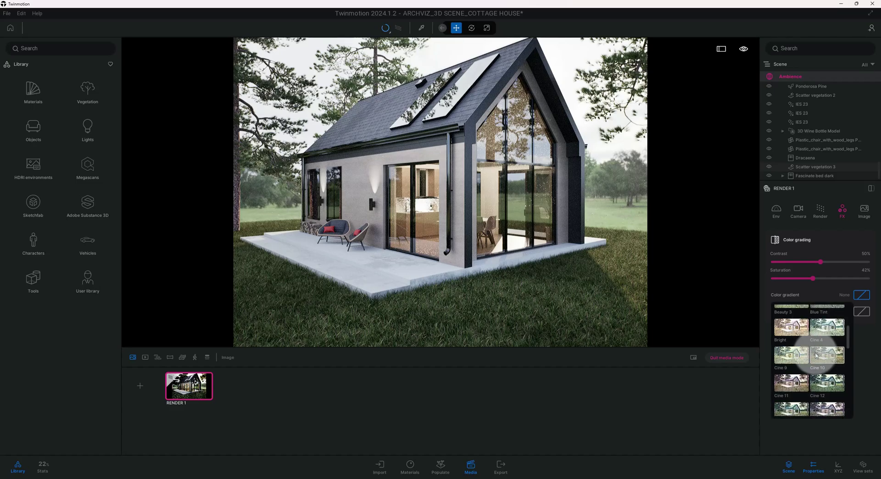
scroll(815, 354, "down", 4)
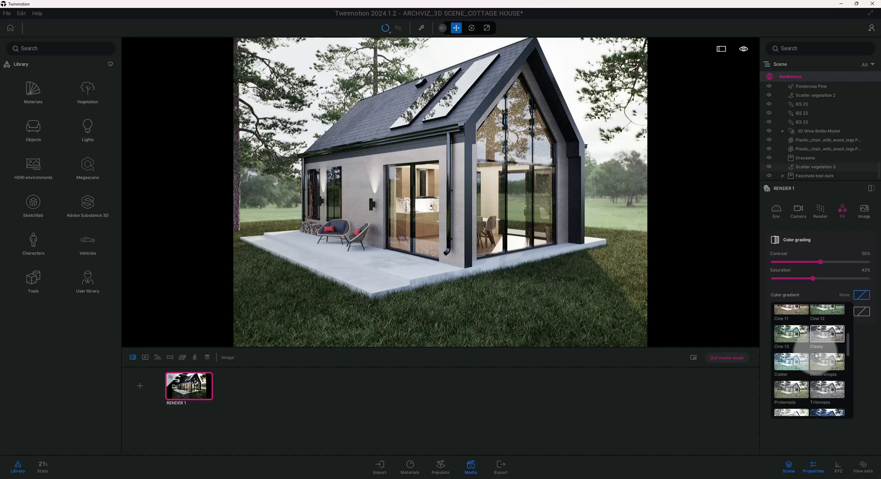
scroll(816, 356, "down", 3)
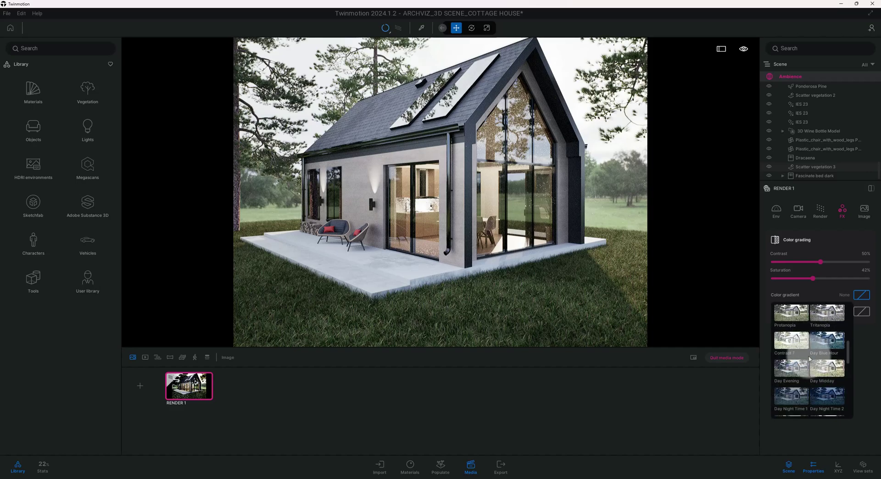
scroll(809, 359, "down", 4)
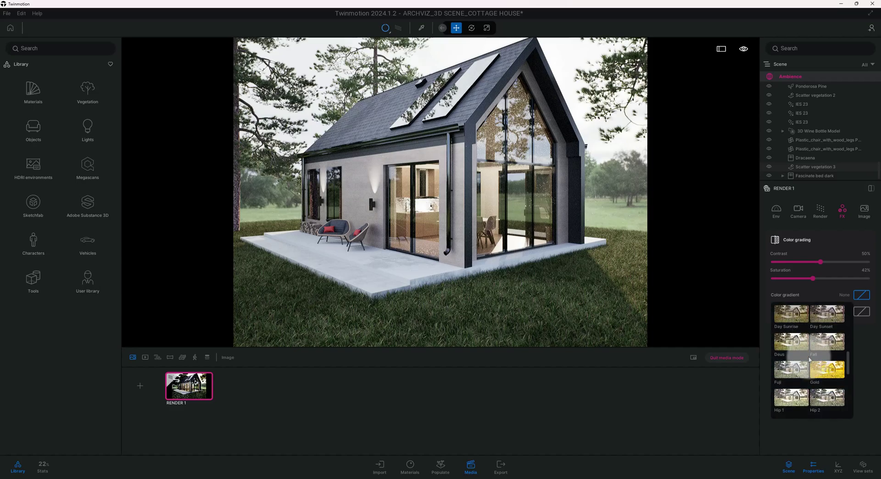
left_click(790, 367)
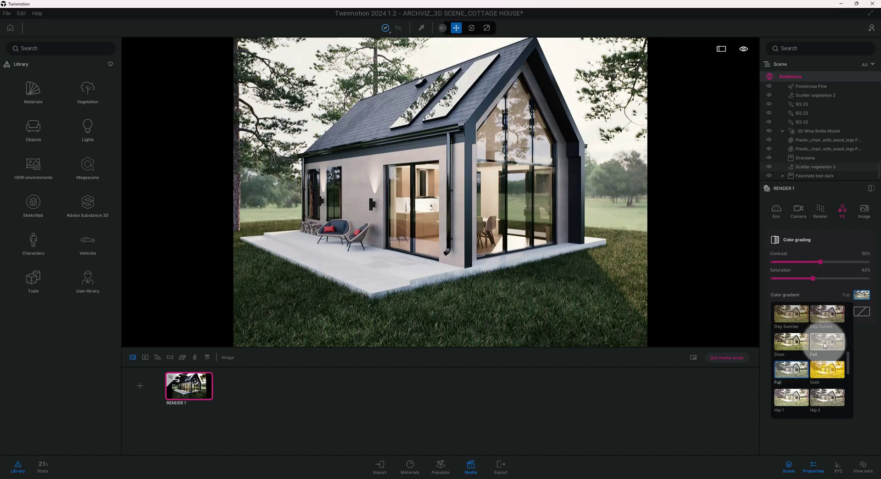
left_click(861, 317)
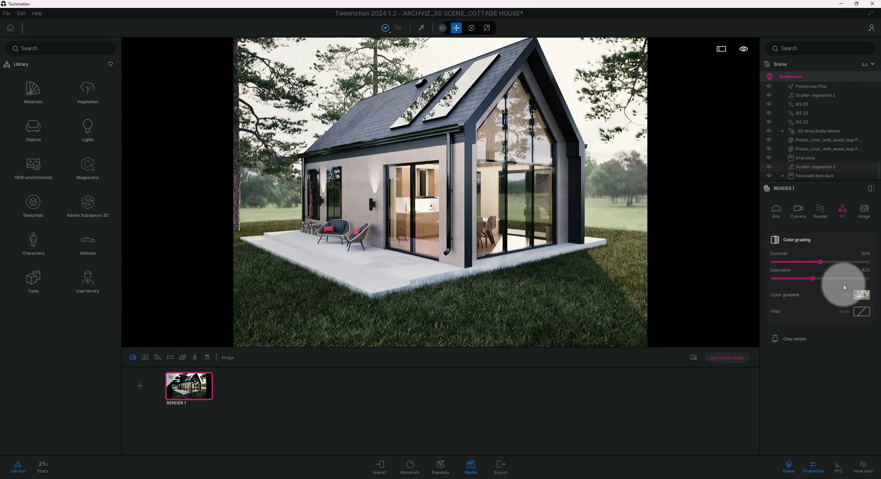
left_click(866, 206)
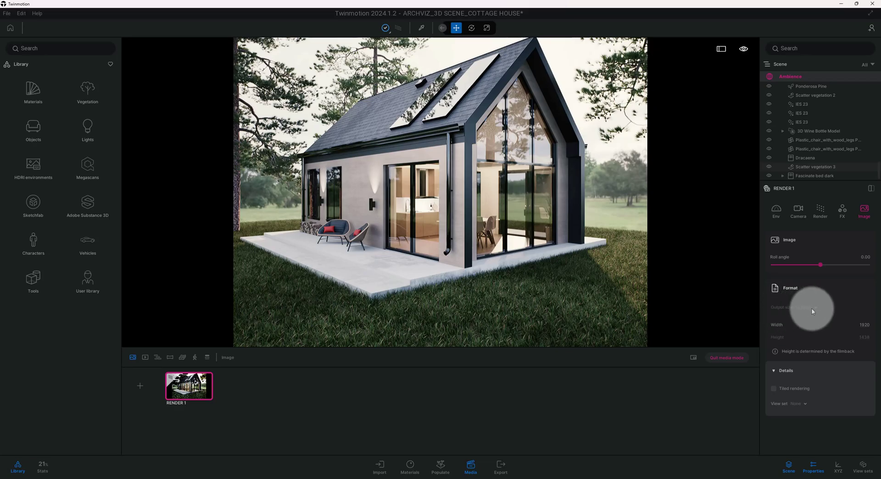
Turn off the camera Filmback to widen the frame
left_click(799, 211)
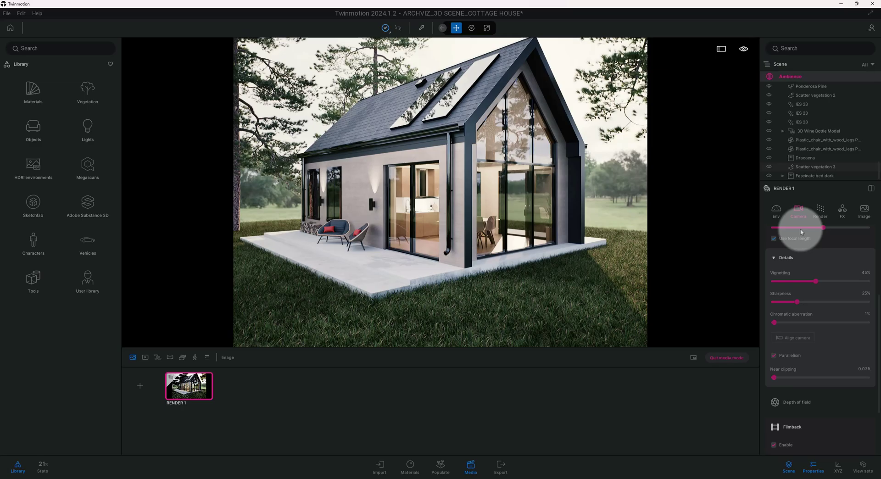
scroll(832, 362, "down", 2)
scroll(826, 385, "down", 2)
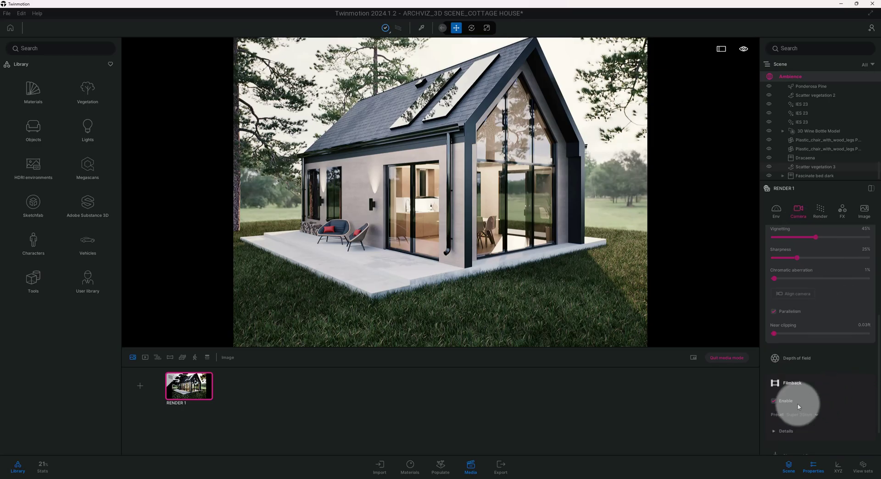
left_click(773, 390)
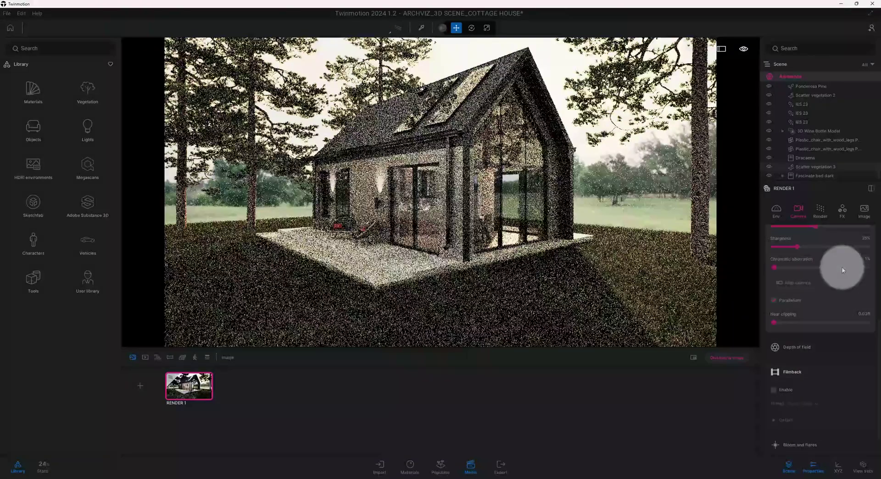
Set the output size to 4K UHD 3840×2160 and enable tiled rendering
left_click(859, 217)
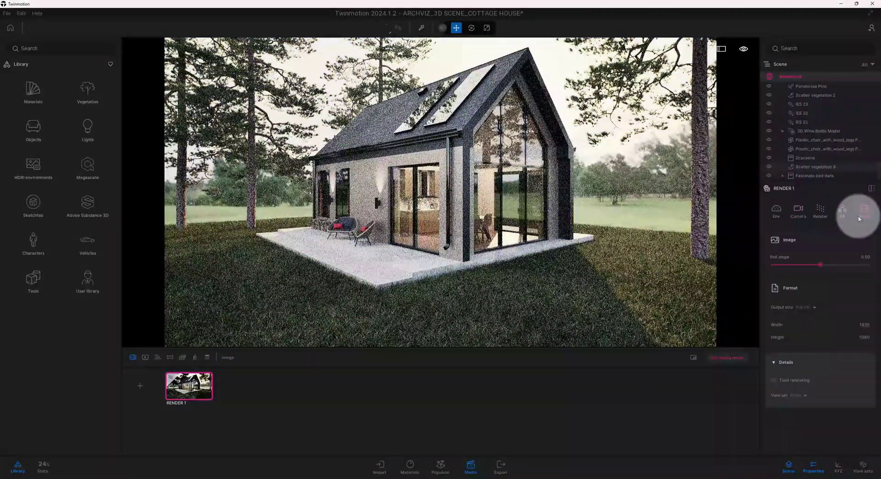
left_click(813, 307)
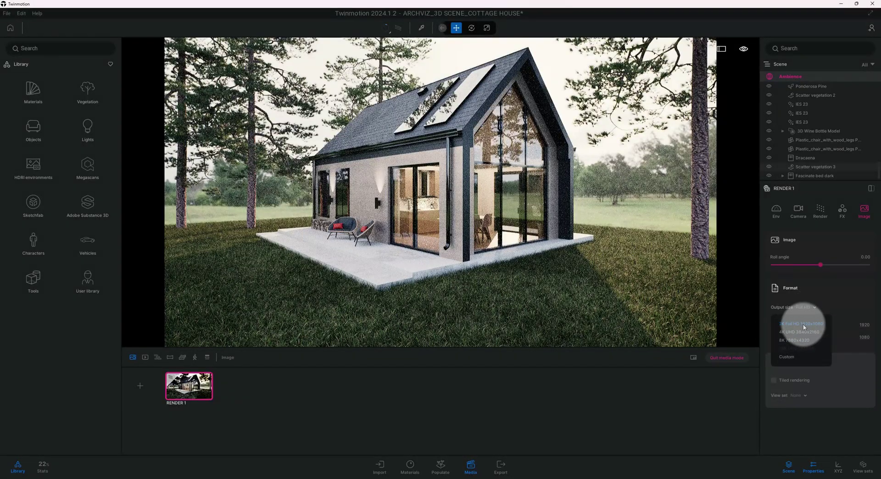
left_click(797, 335)
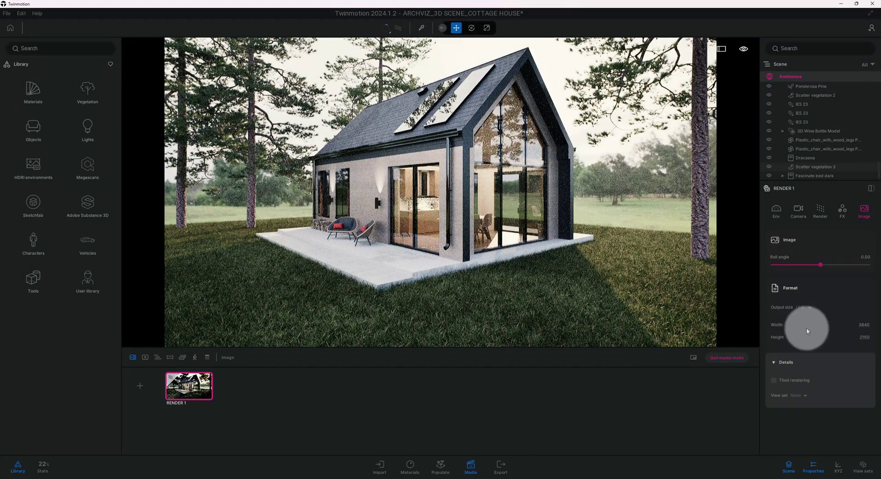
left_click(774, 381)
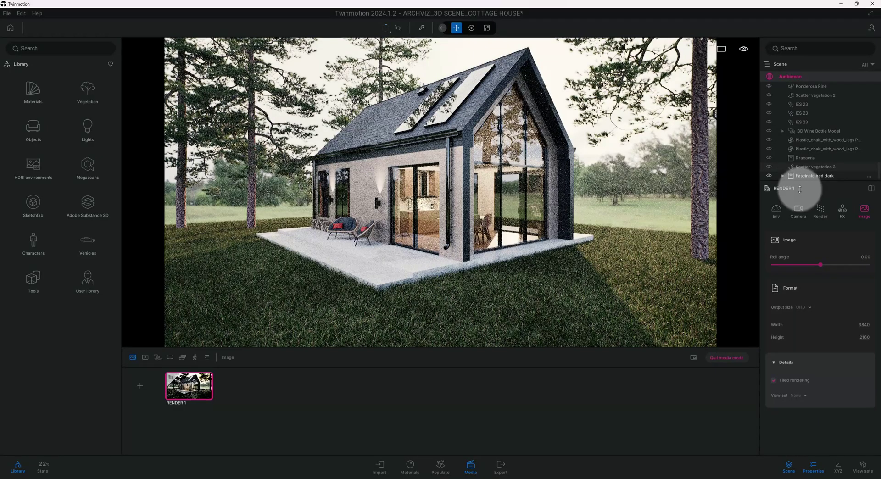
Turn the camera Filmback back on for the Super 35mm framing
left_click(798, 210)
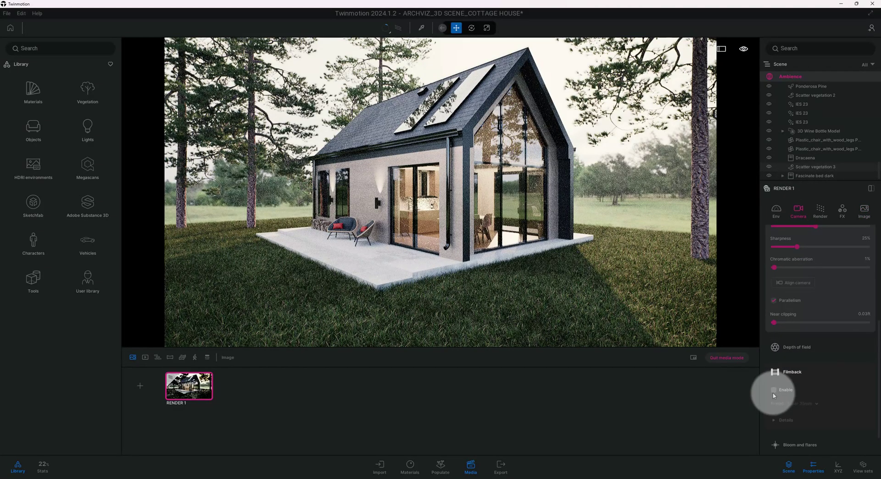
left_click(774, 389)
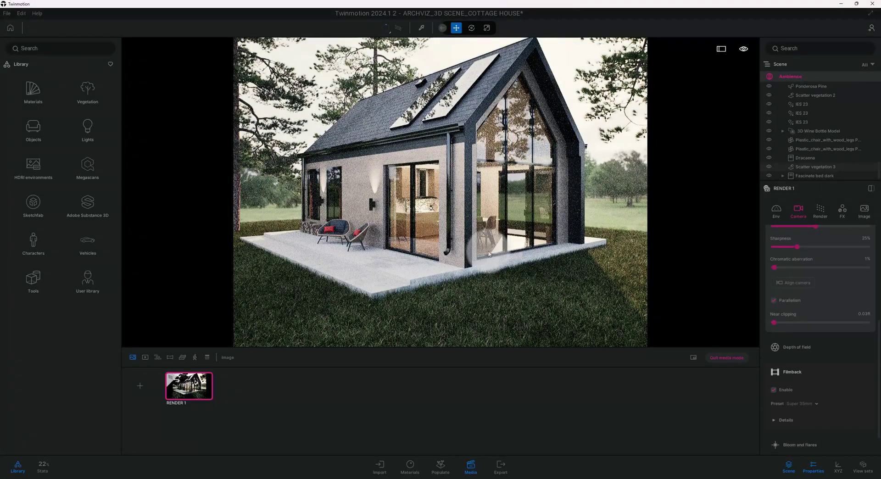
scroll(838, 378, "up", 5)
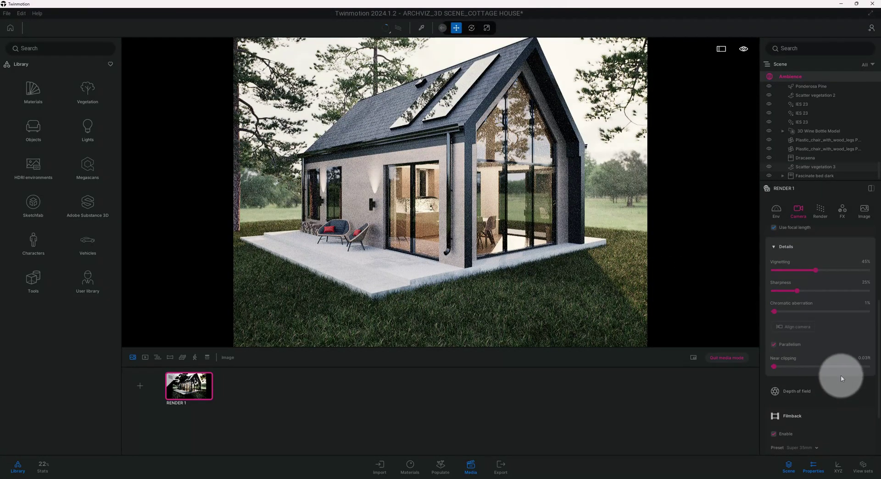